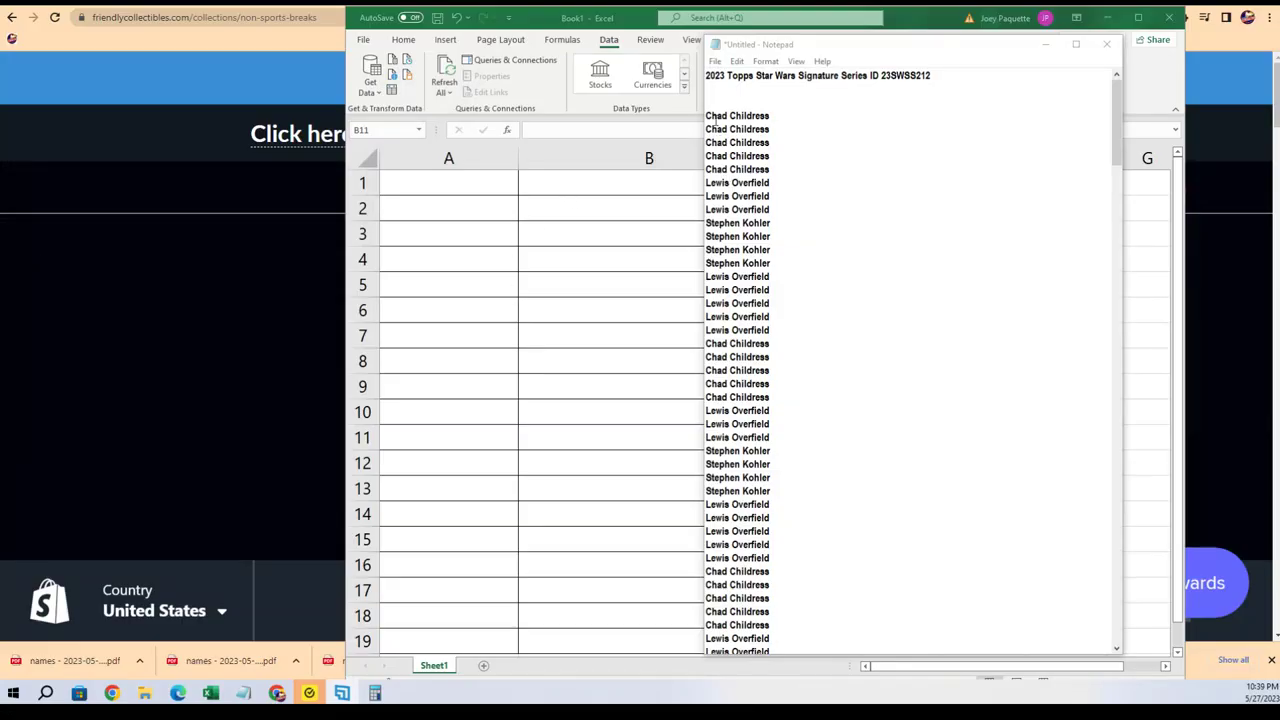
Step: Copy the full block of buyer names from Notepad and minimize the Notepad window
drag(708, 113, 777, 192)
right_click(763, 186)
click(793, 225)
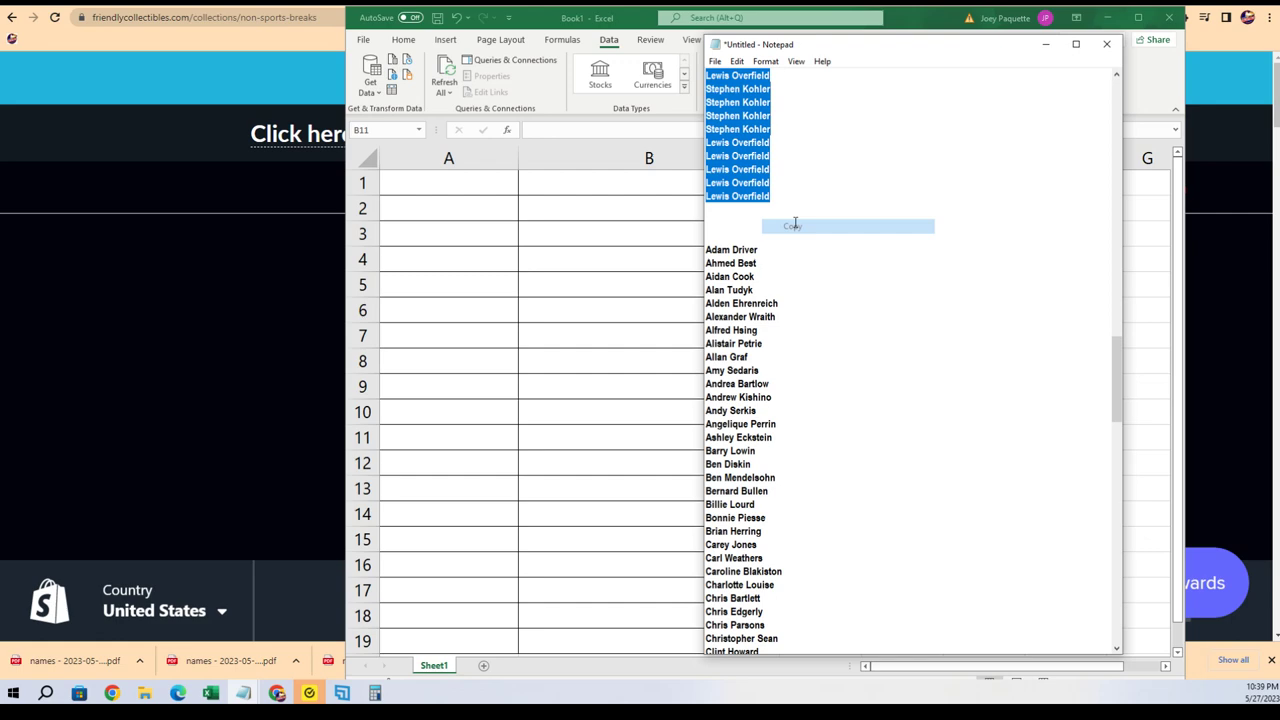
click(1045, 44)
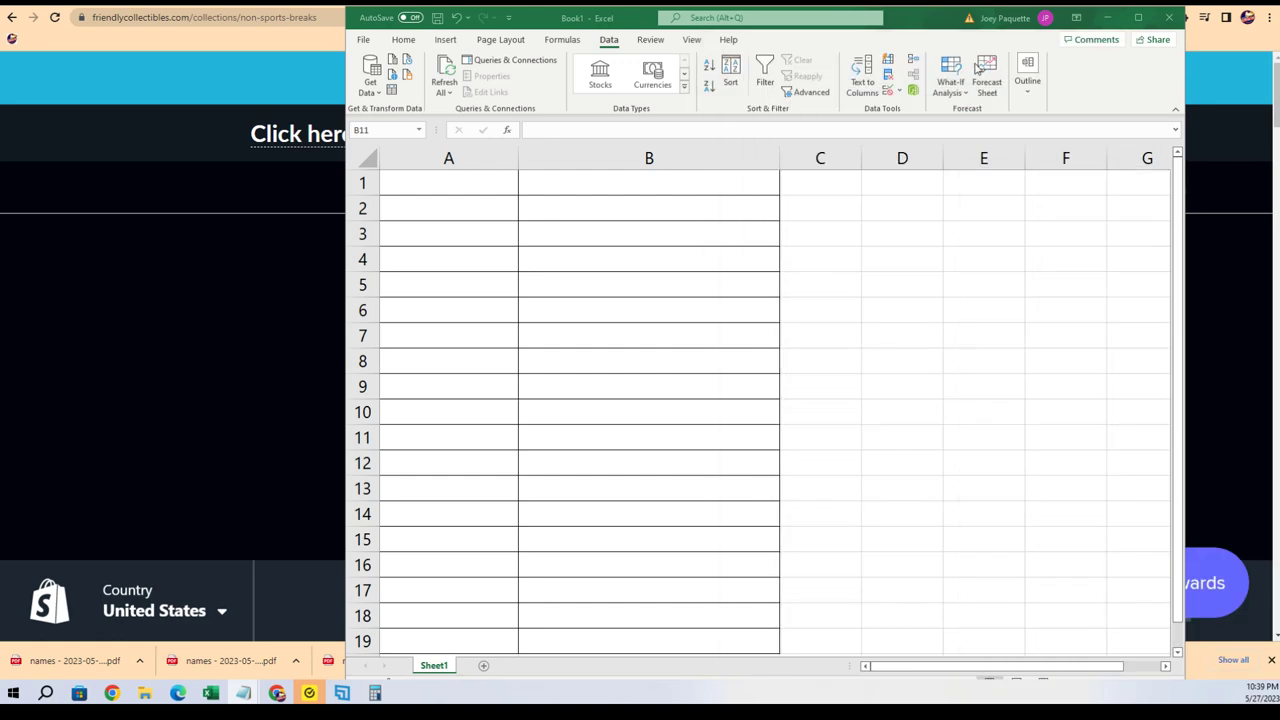
Step: Load a fresh, empty RANDOM.ORG List Randomizer form in Chrome
click(1107, 17)
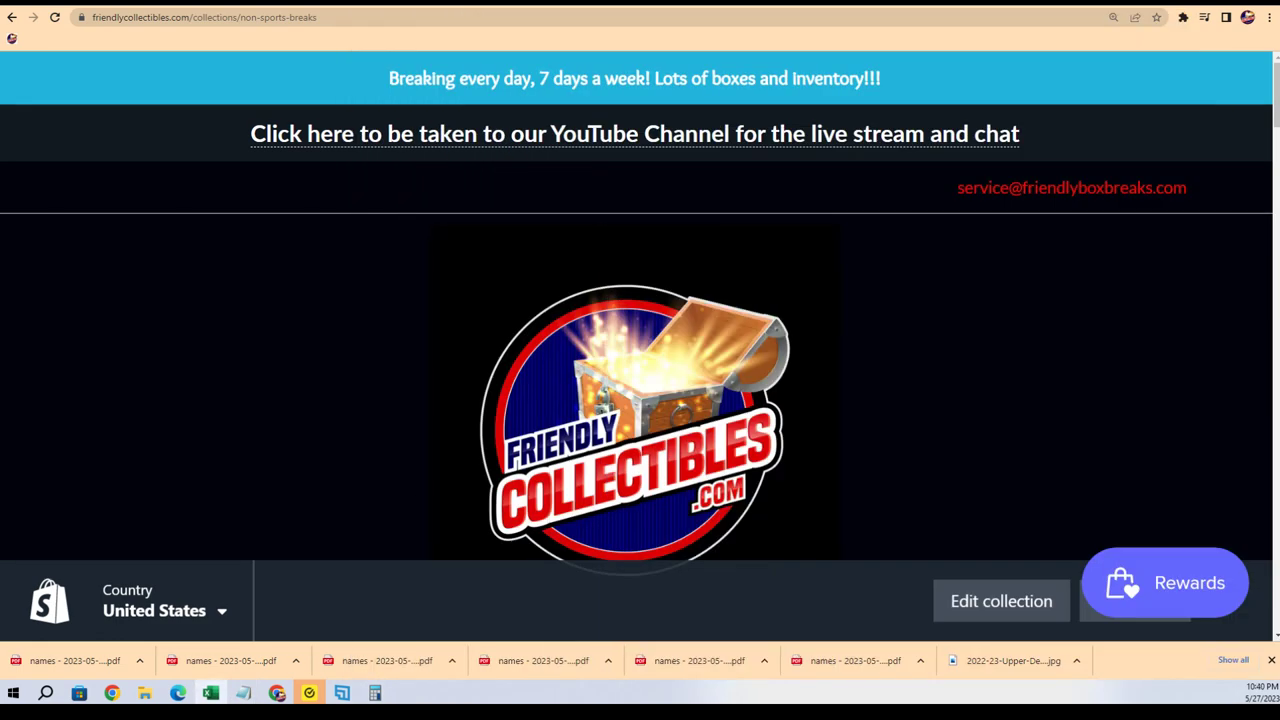
click(1003, 6)
scroll(334, 126, up, 3)
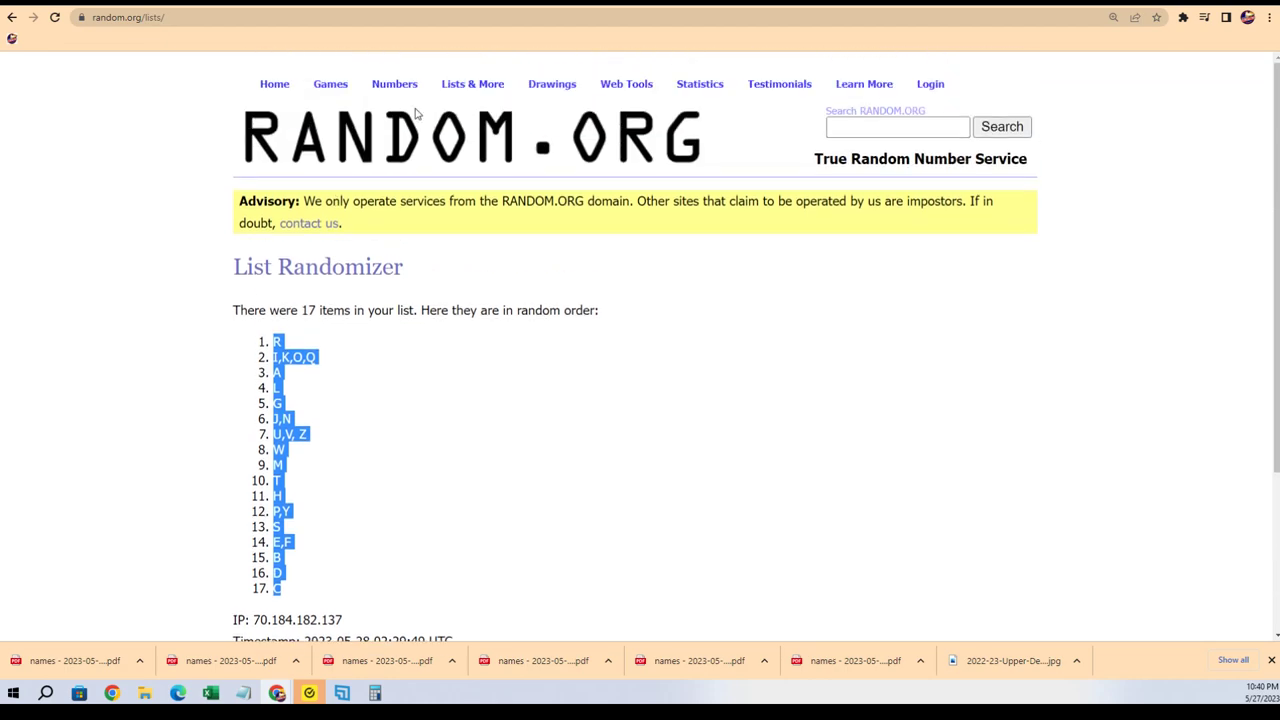
mouse_move(472, 84)
click(485, 106)
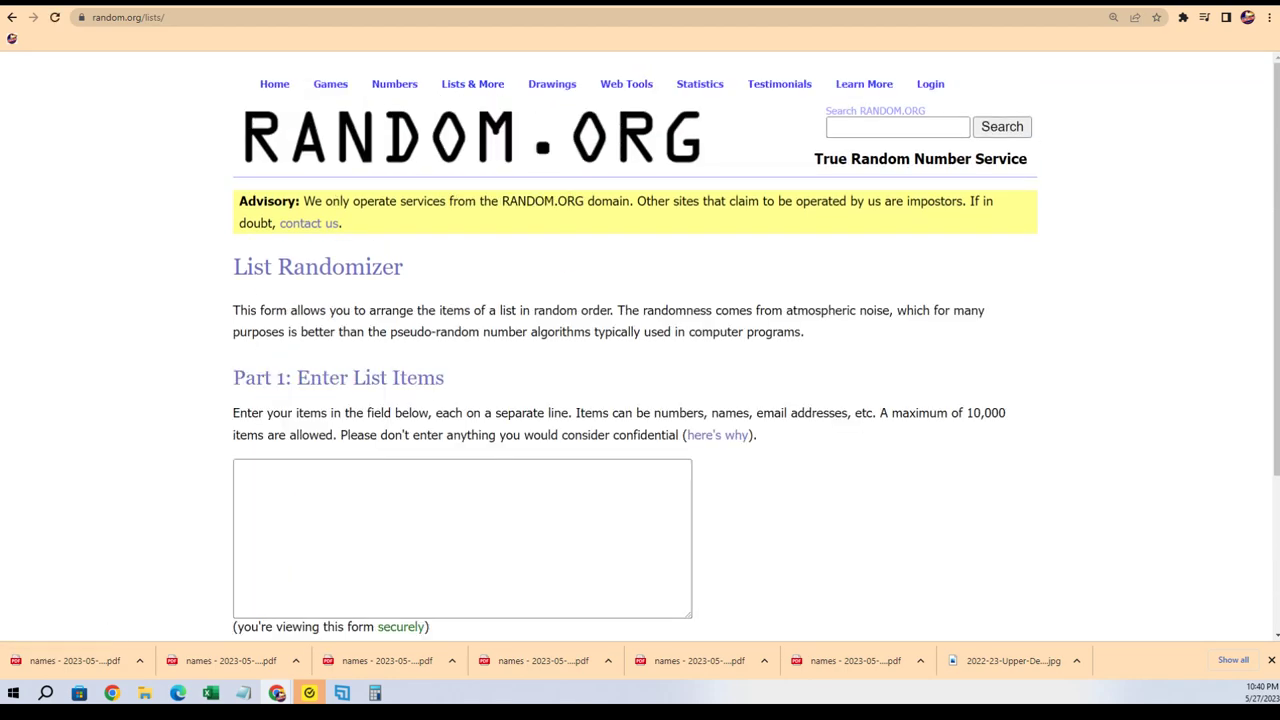
Step: Paste the copied buyer names into the randomizer's list box
key(alt+Tab)
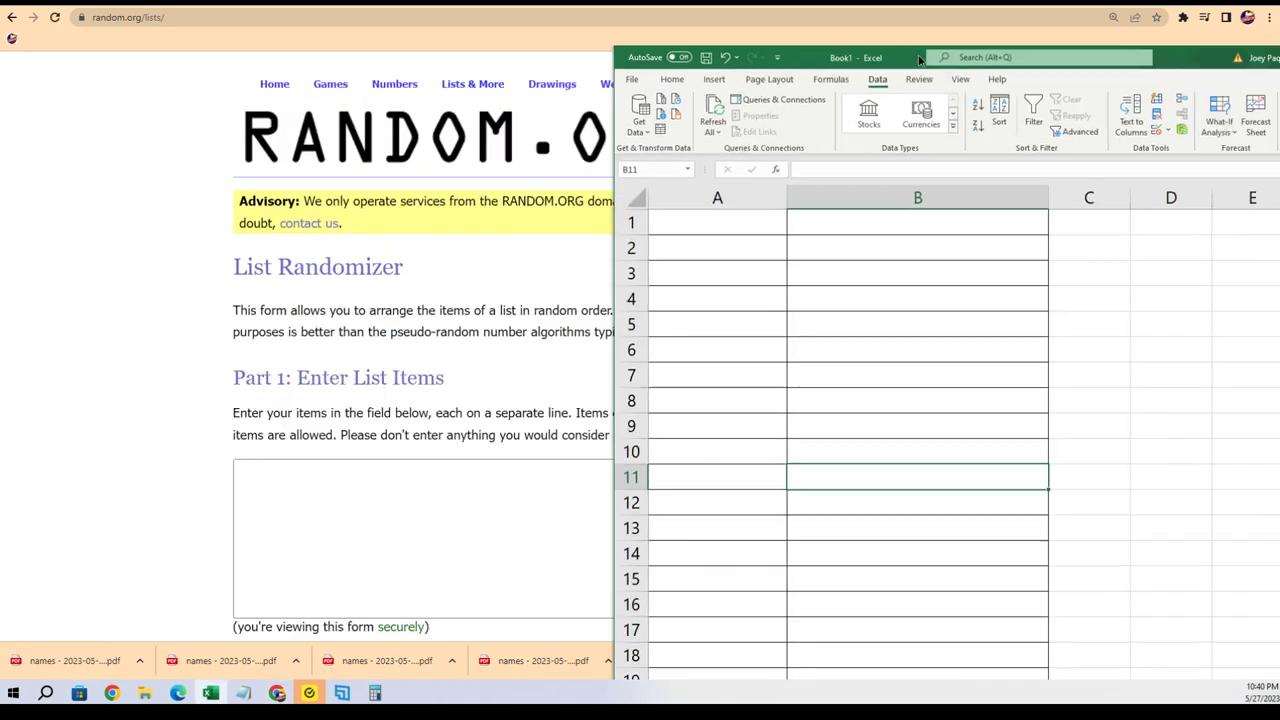
key(alt+Tab)
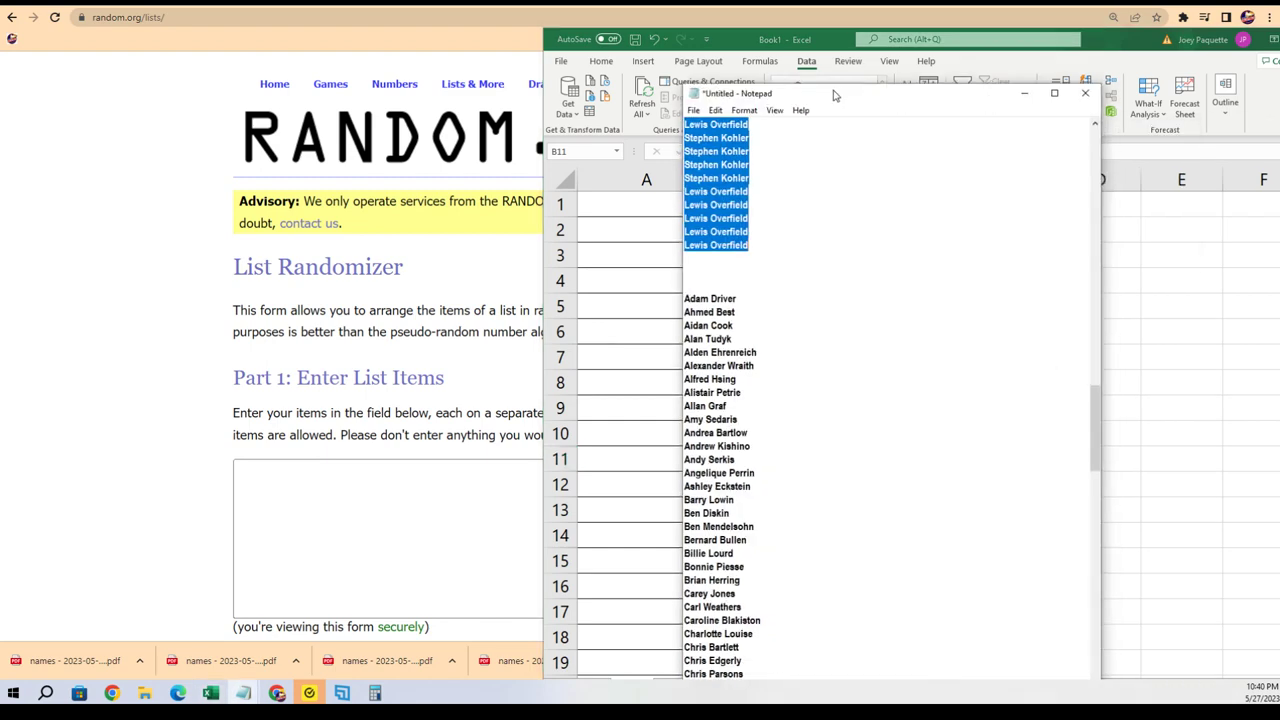
drag(1096, 440, 1136, 138)
click(291, 523)
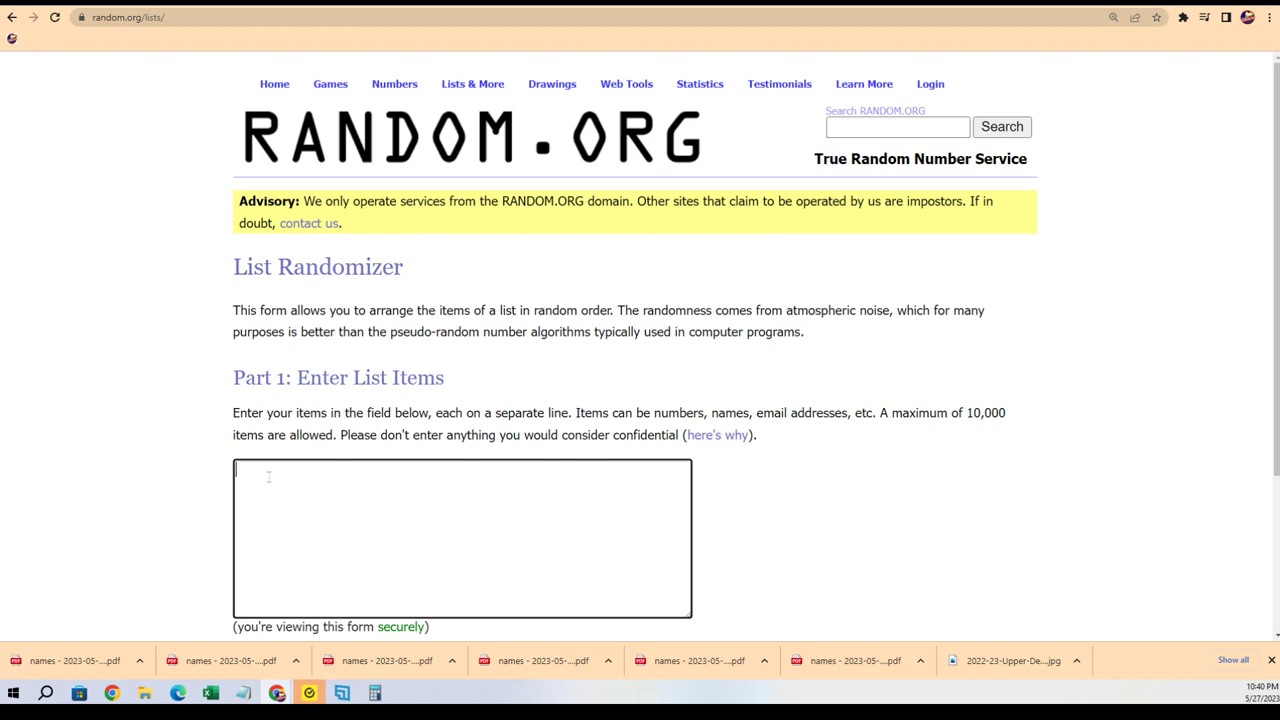
right_click(268, 475)
click(349, 370)
Step: Randomize the 136-item buyer list, then shuffle it a second time
scroll(934, 491, down, 2)
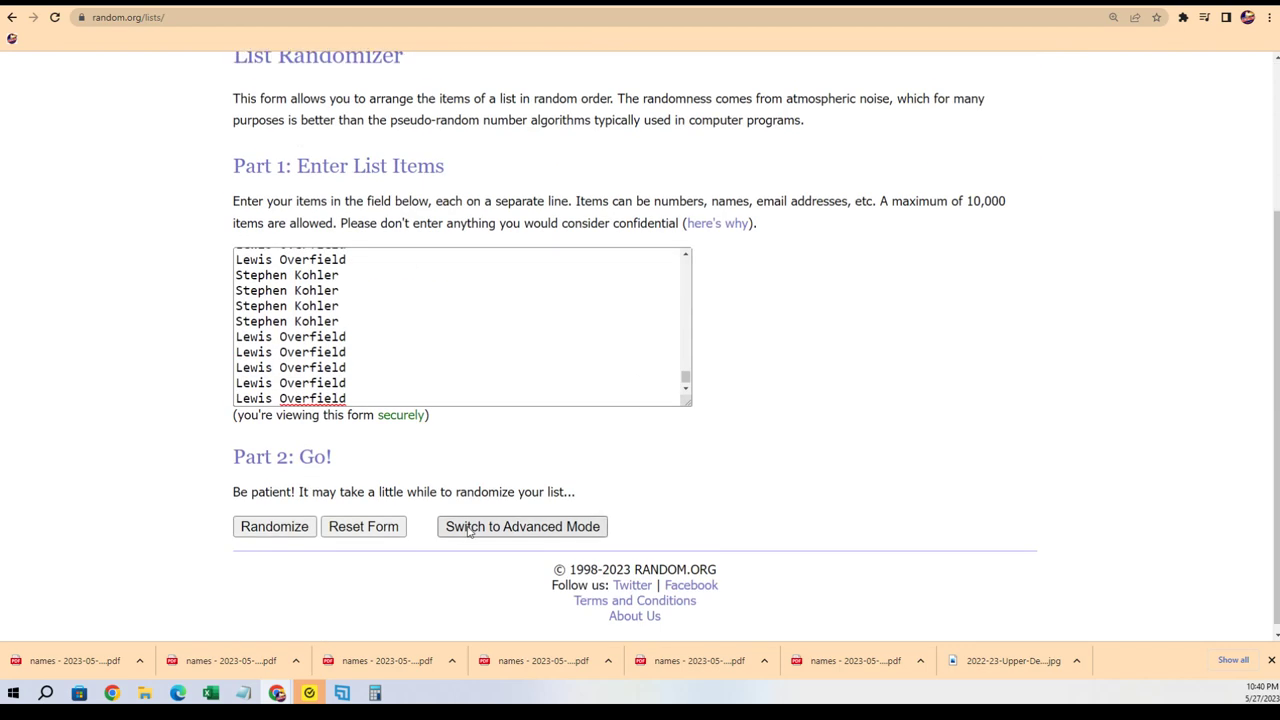
click(270, 520)
scroll(241, 417, down, 20)
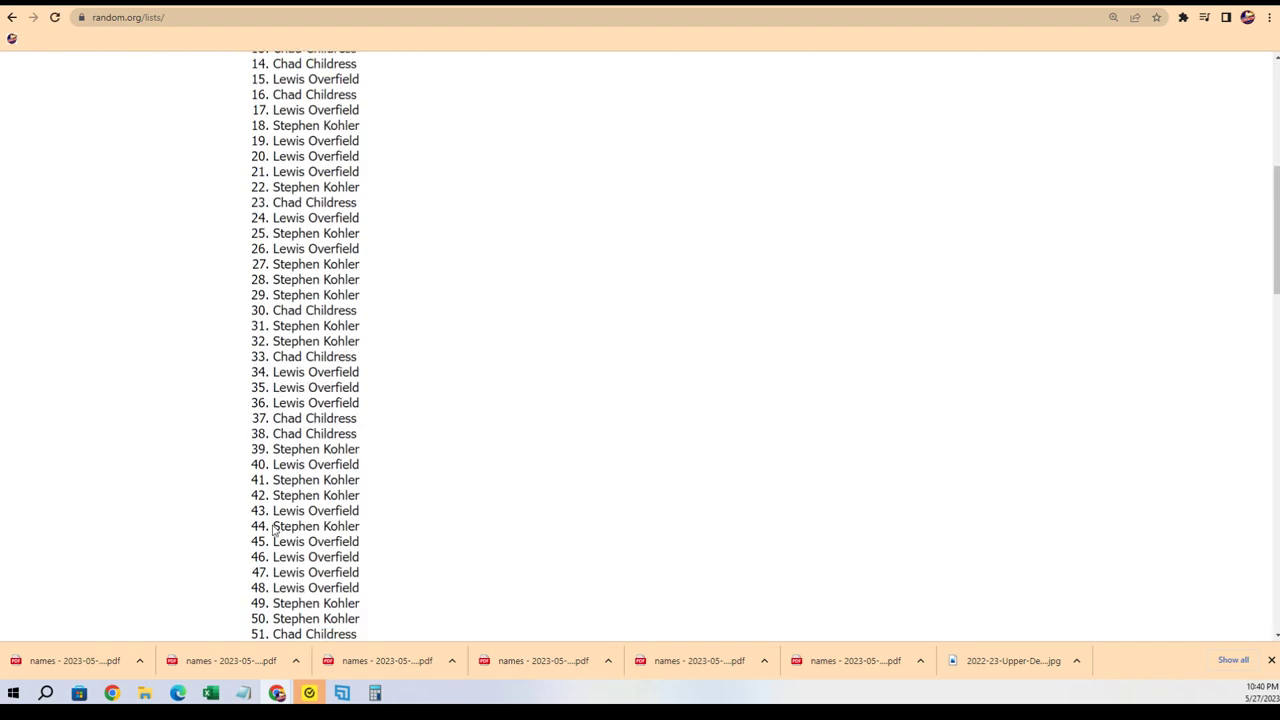
click(247, 516)
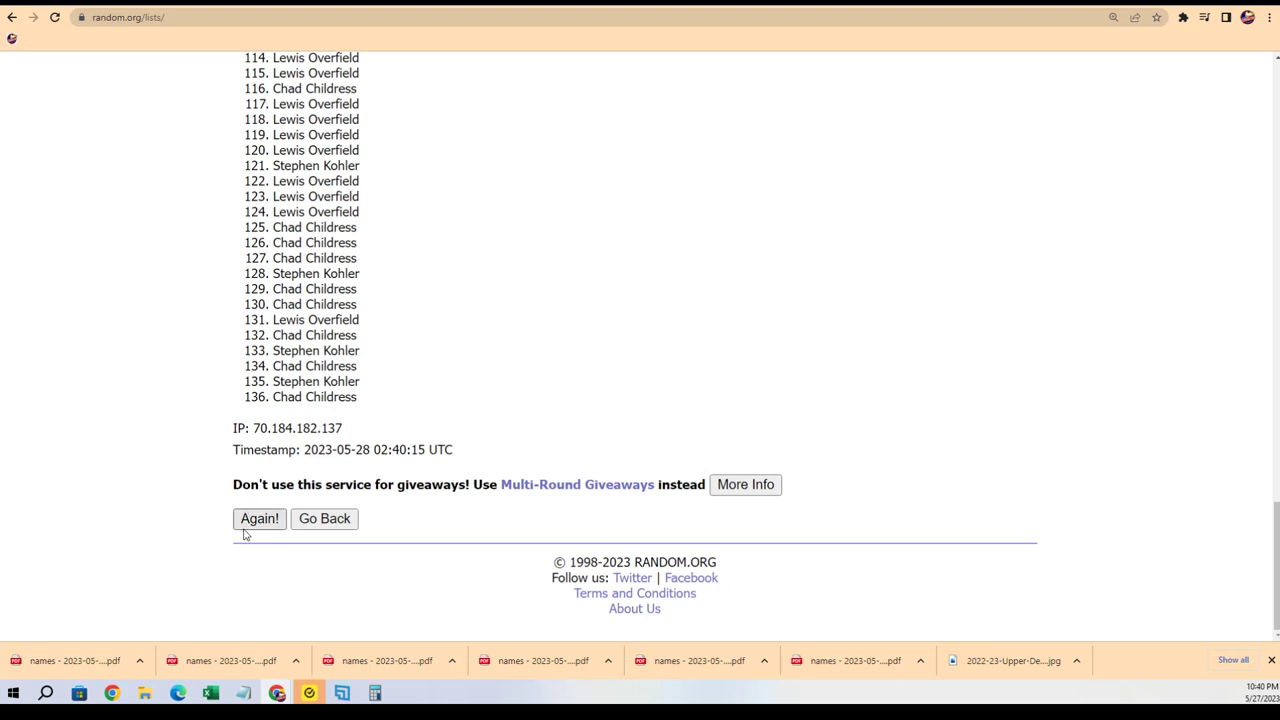
drag(296, 313, 330, 342)
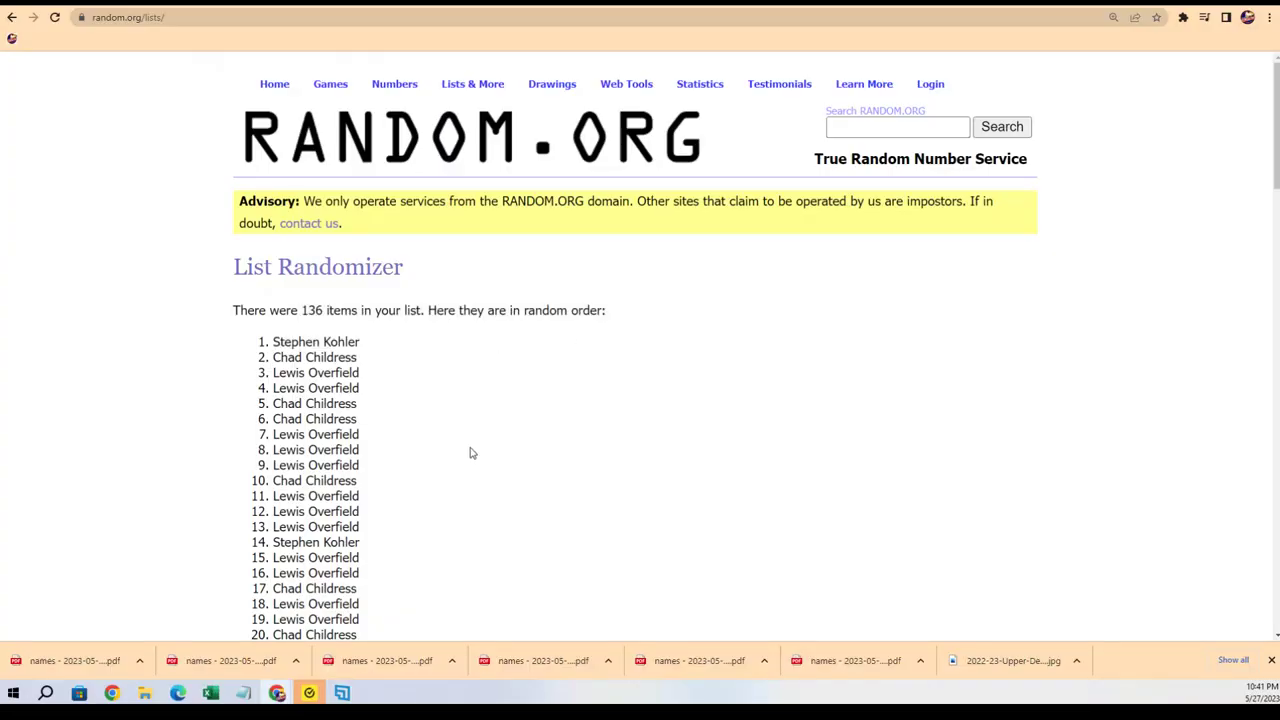
Step: Shuffle the 136-name buyer list again until it has been randomized seven times
scroll(471, 449, down, 20)
scroll(325, 549, down, 1)
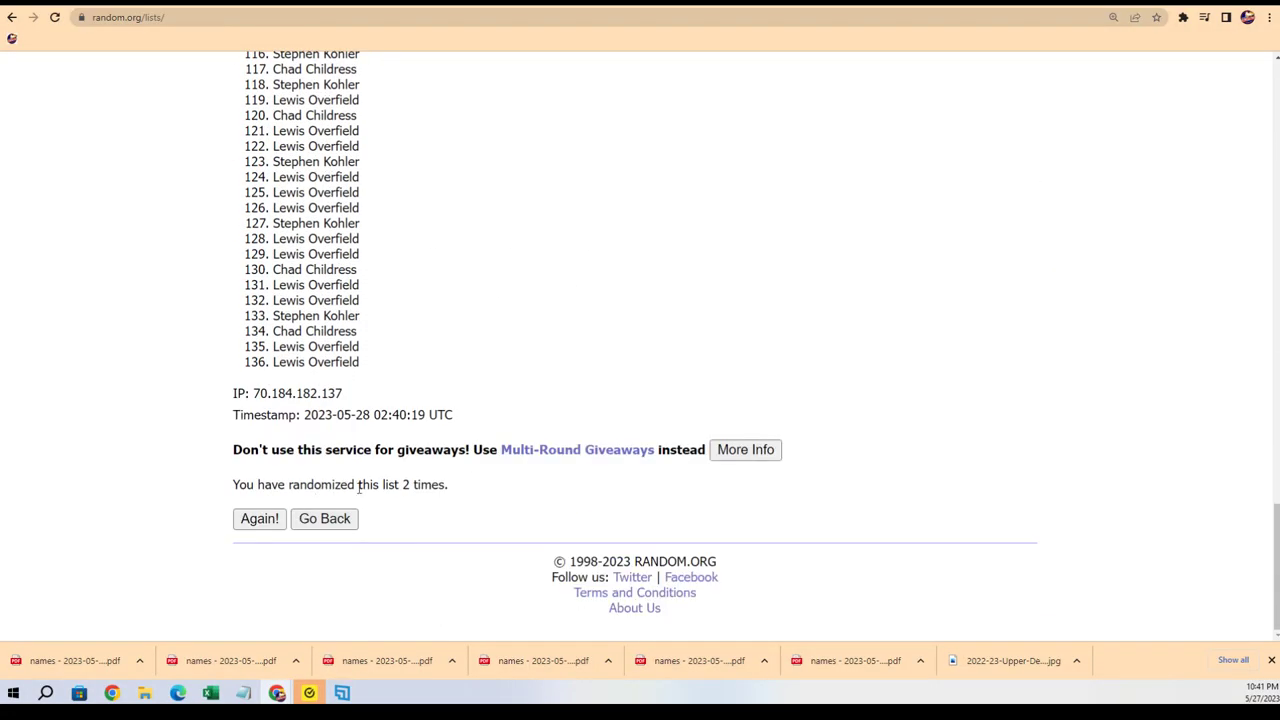
scroll(437, 371, down, 20)
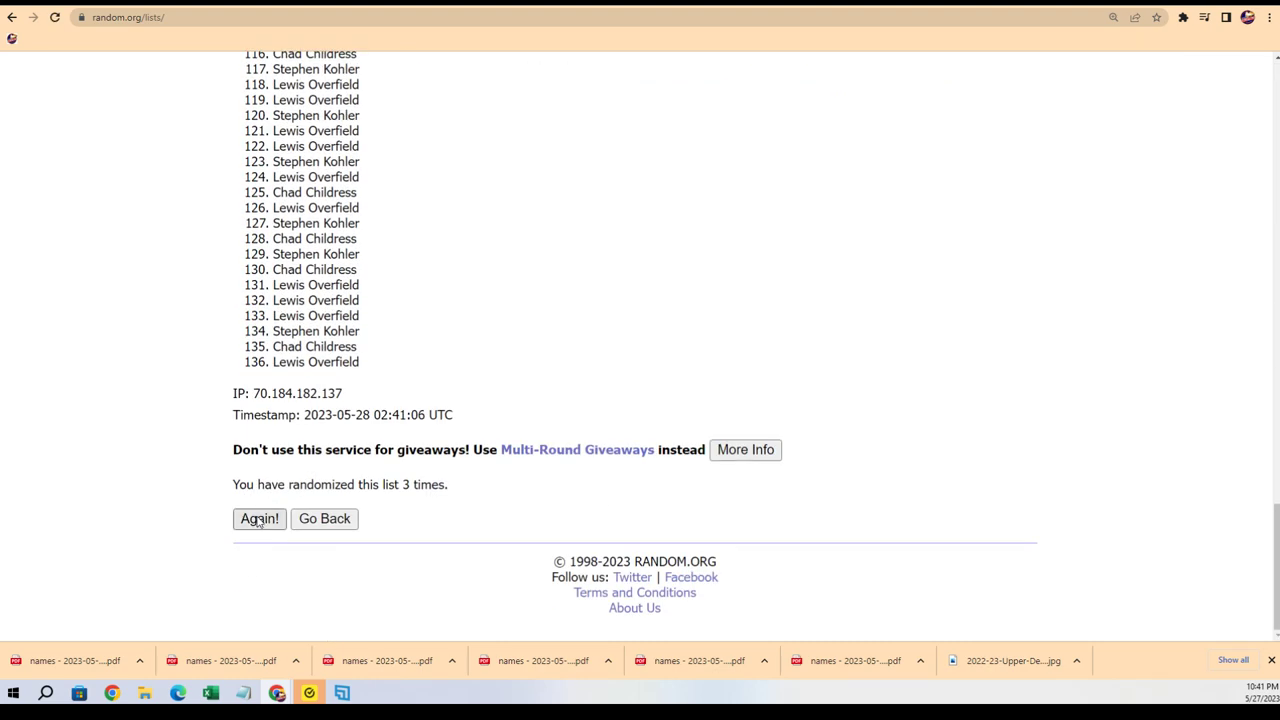
click(259, 519)
scroll(366, 420, down, 20)
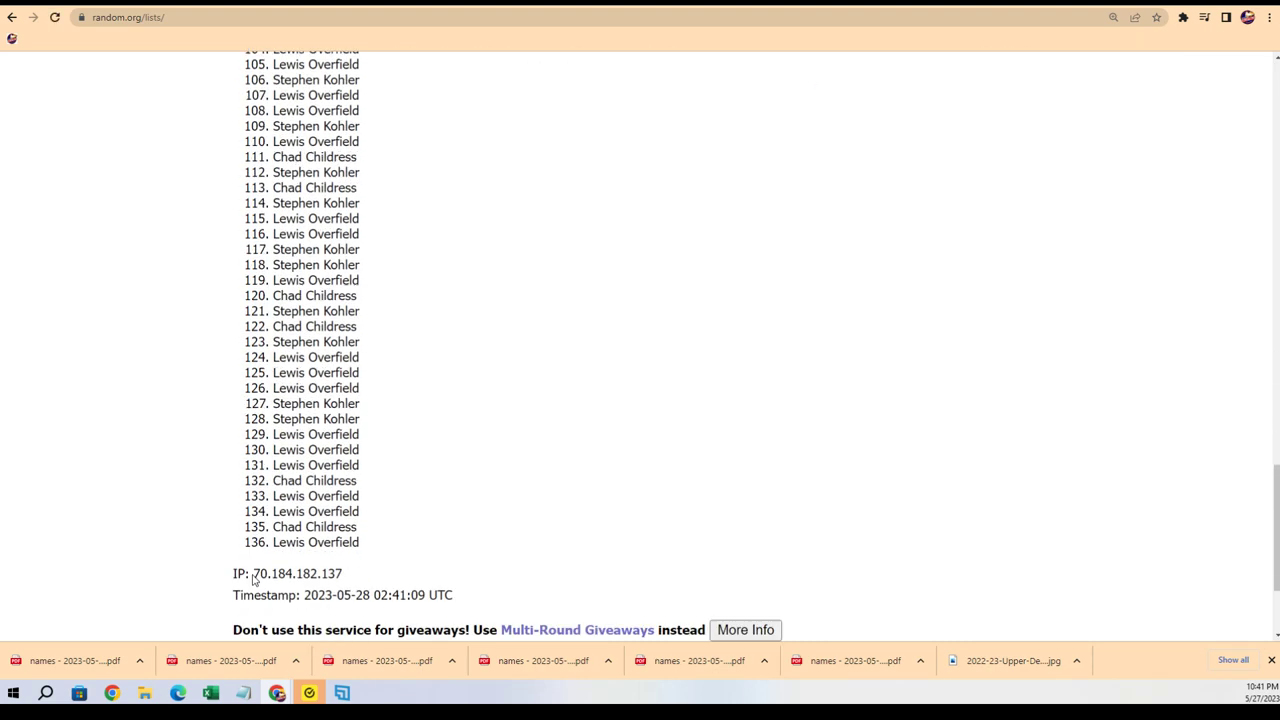
scroll(254, 579, down, 2)
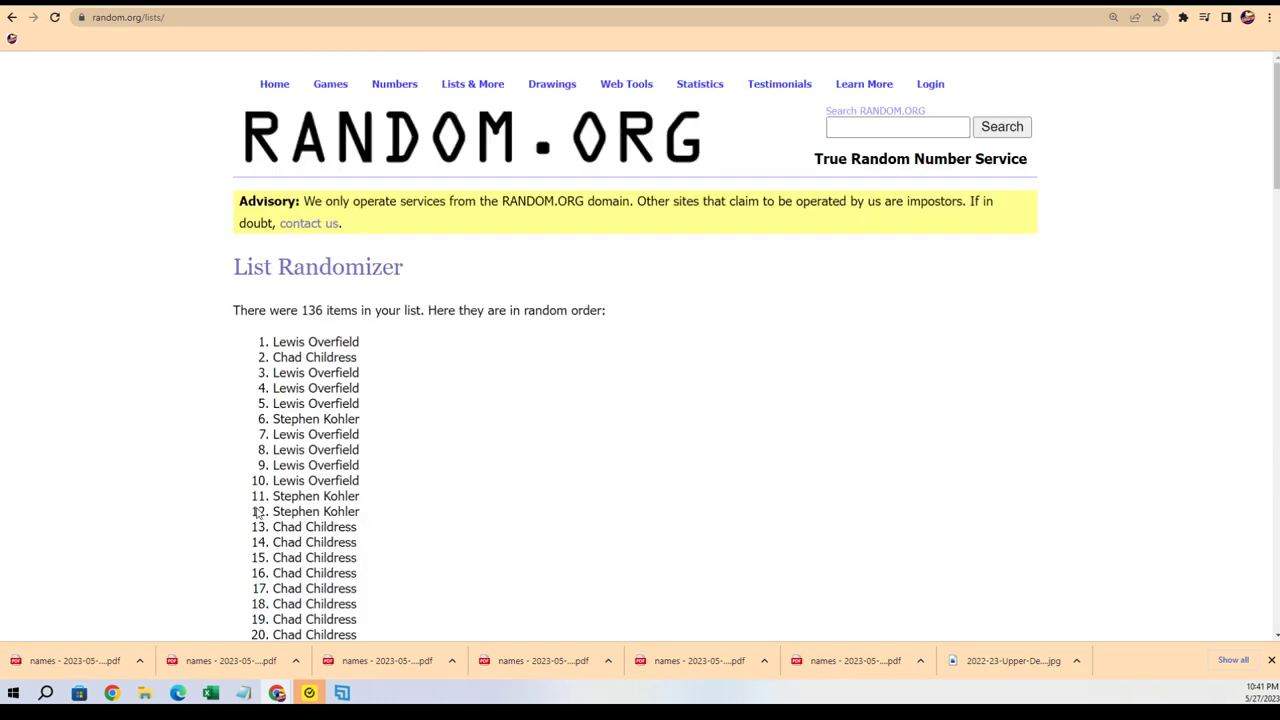
scroll(250, 530, down, 20)
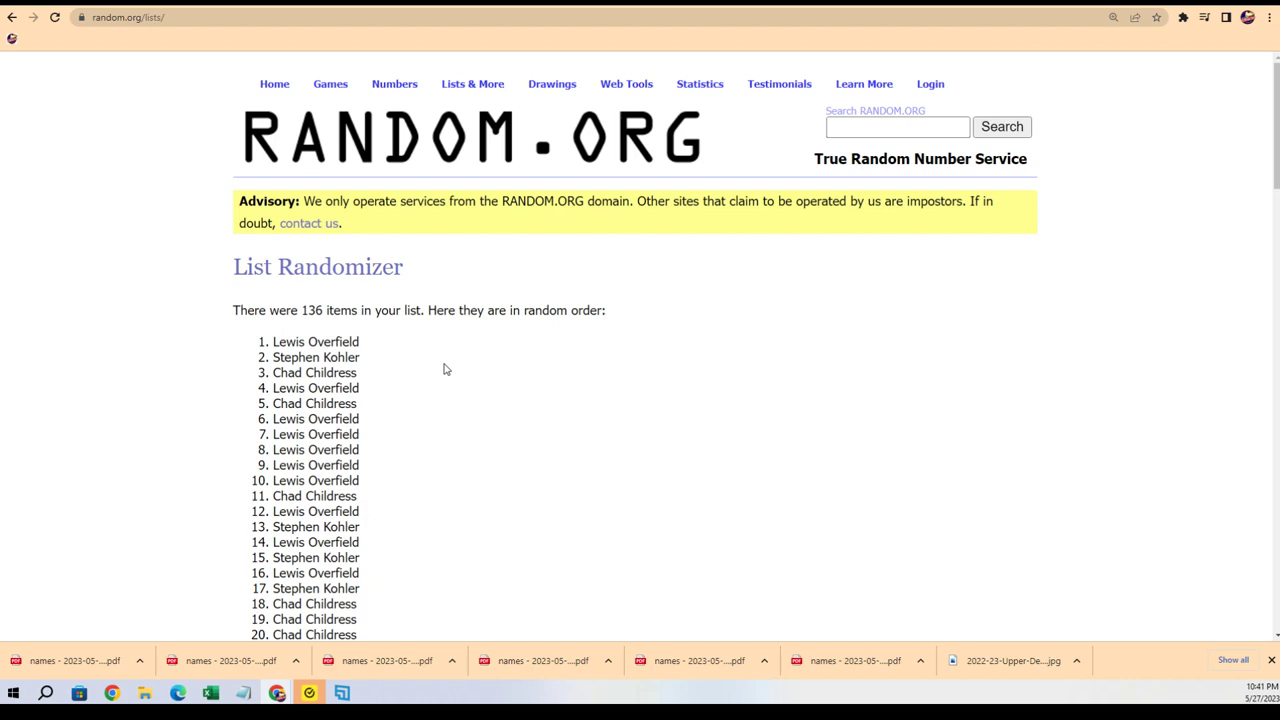
scroll(400, 531, down, 14)
scroll(367, 590, down, 7)
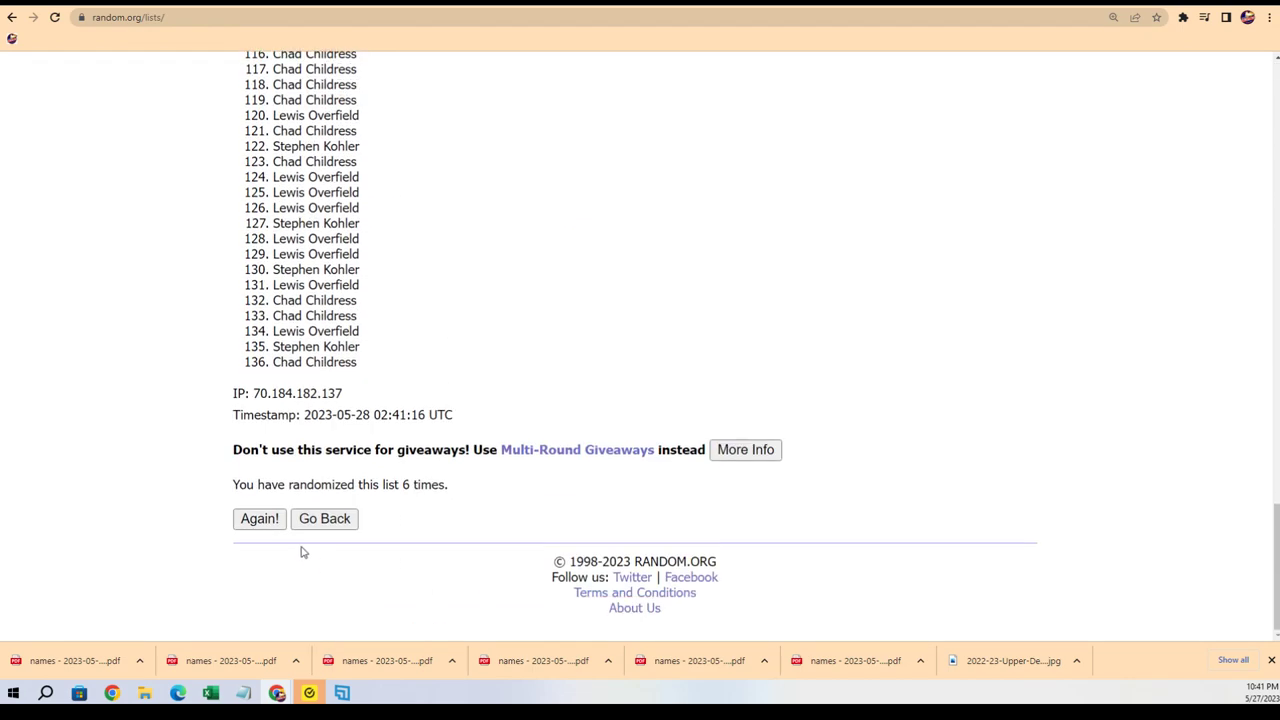
scroll(397, 380, down, 2)
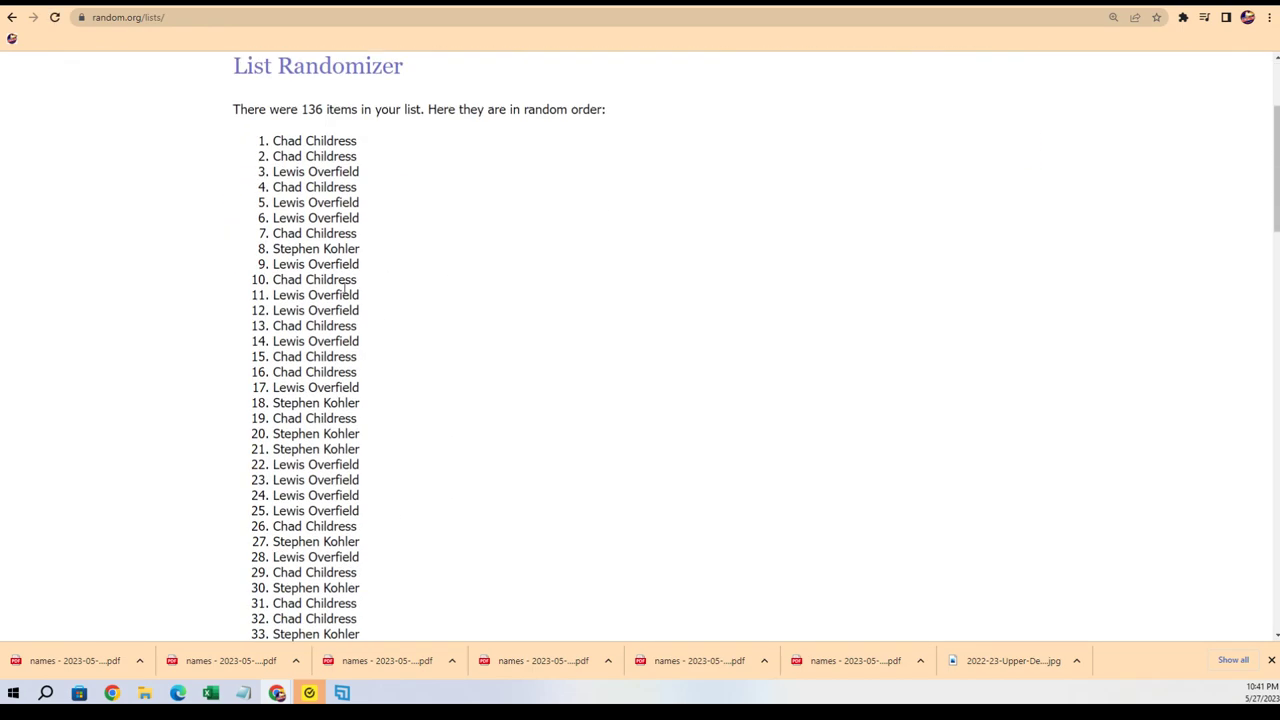
Step: Copy all 136 names from the final shuffled buyer list
drag(273, 141, 362, 370)
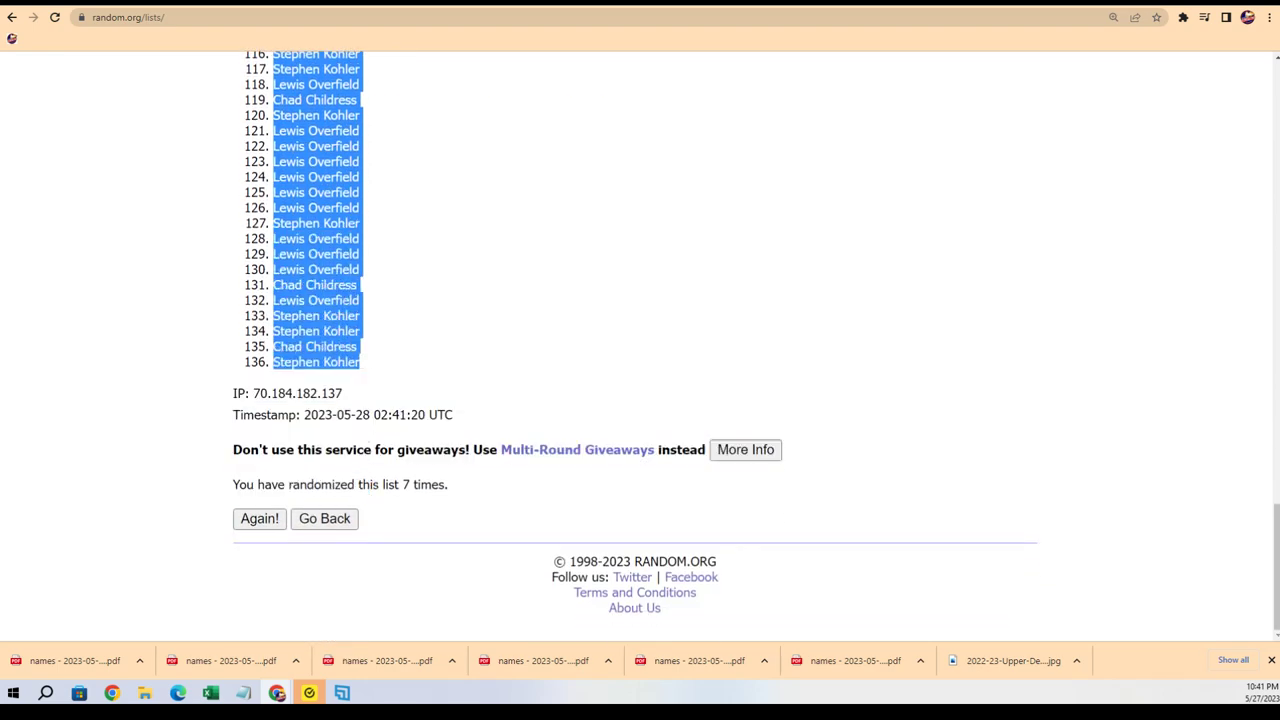
right_click(356, 326)
click(378, 338)
scroll(486, 505, up, 9)
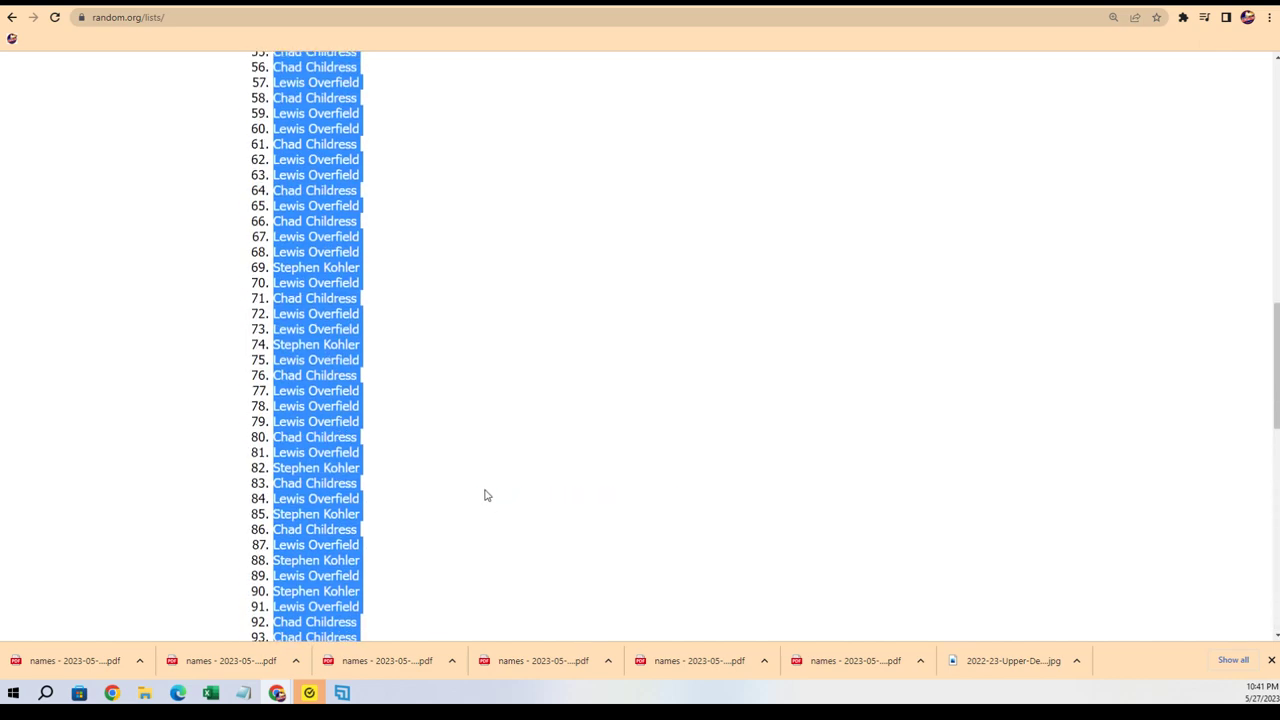
scroll(486, 495, up, 11)
scroll(432, 434, down, 1)
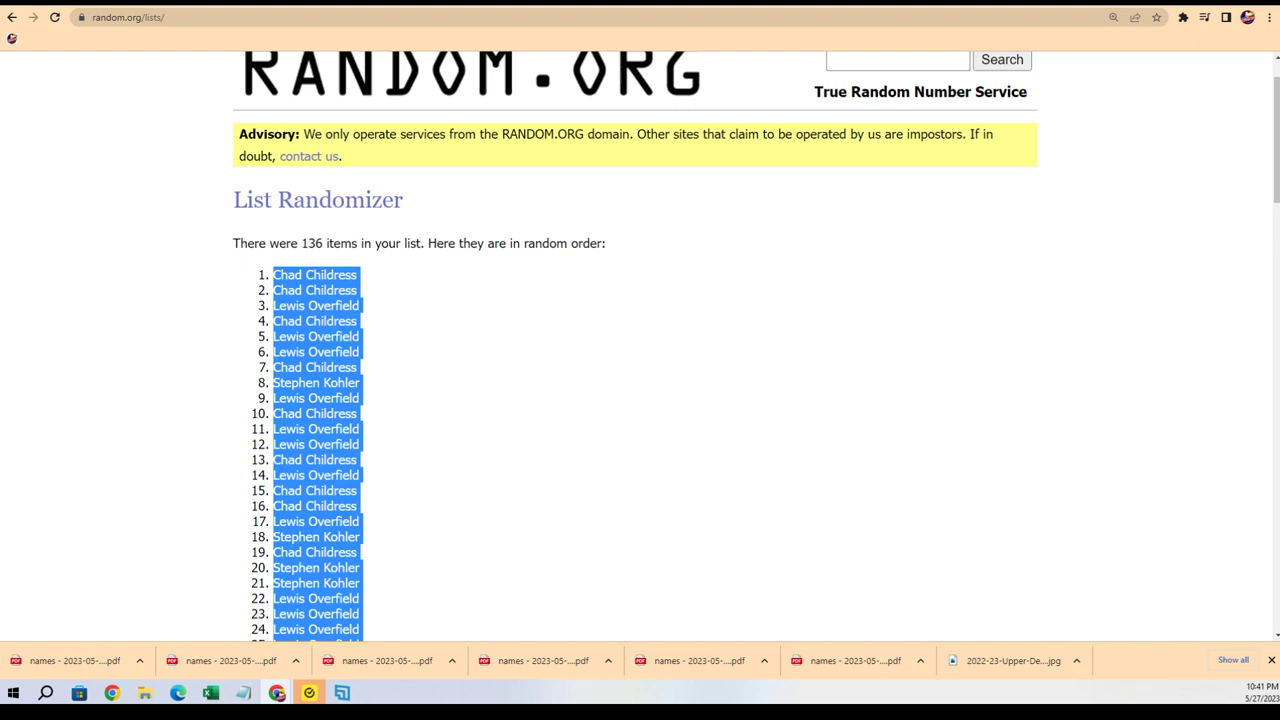
Step: Widen column A in Excel to fit the buyer names
key(alt+Tab)
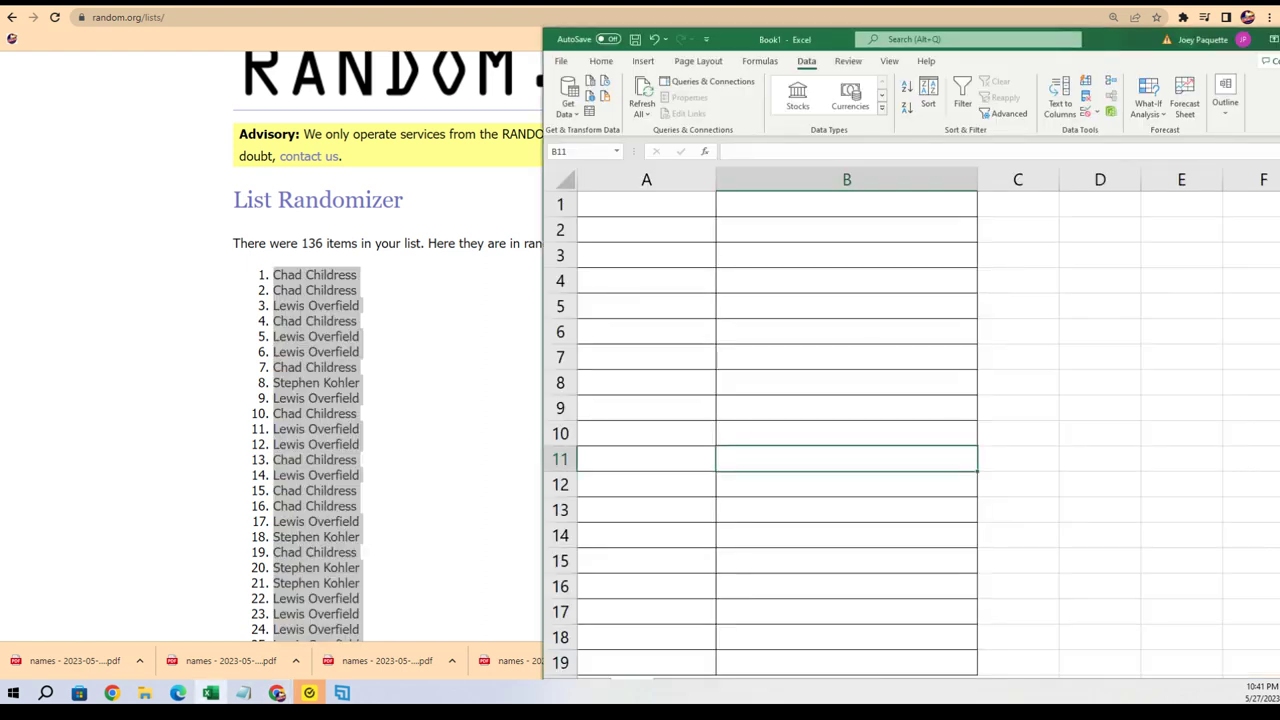
click(700, 179)
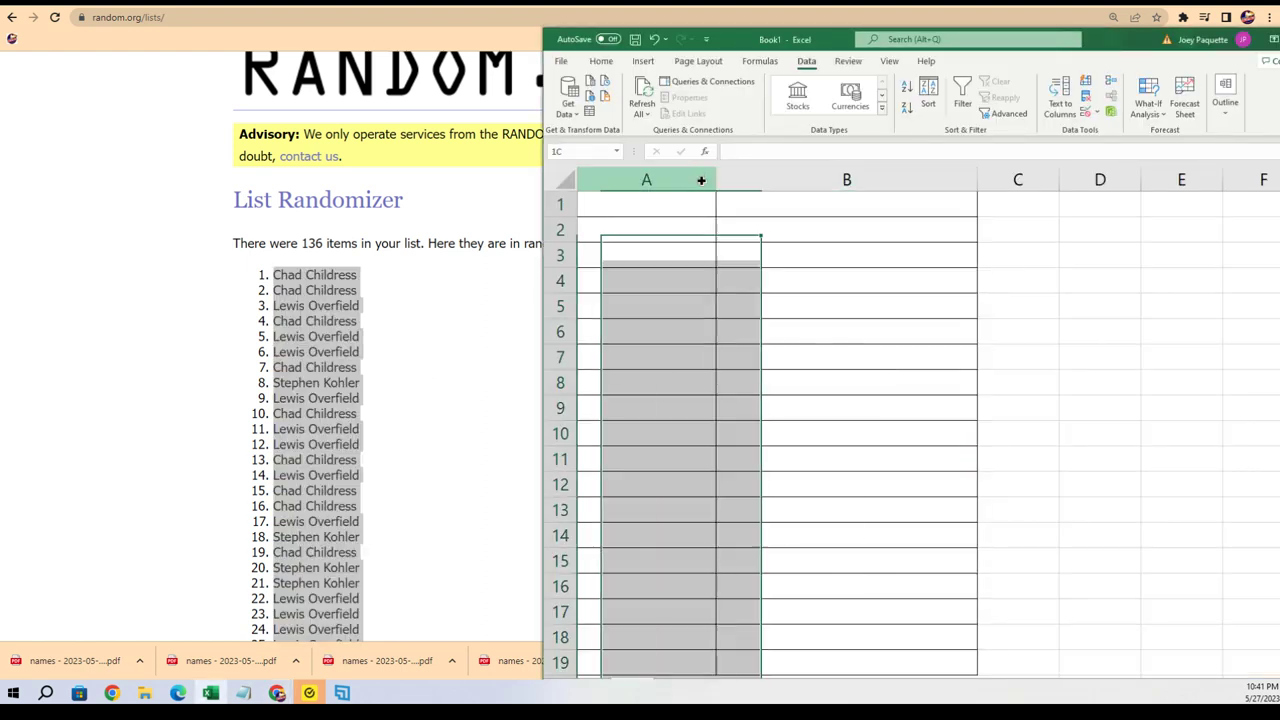
drag(716, 179, 762, 179)
Step: Paste the shuffled buyer names into A1 as plain text with Paste Special
click(625, 210)
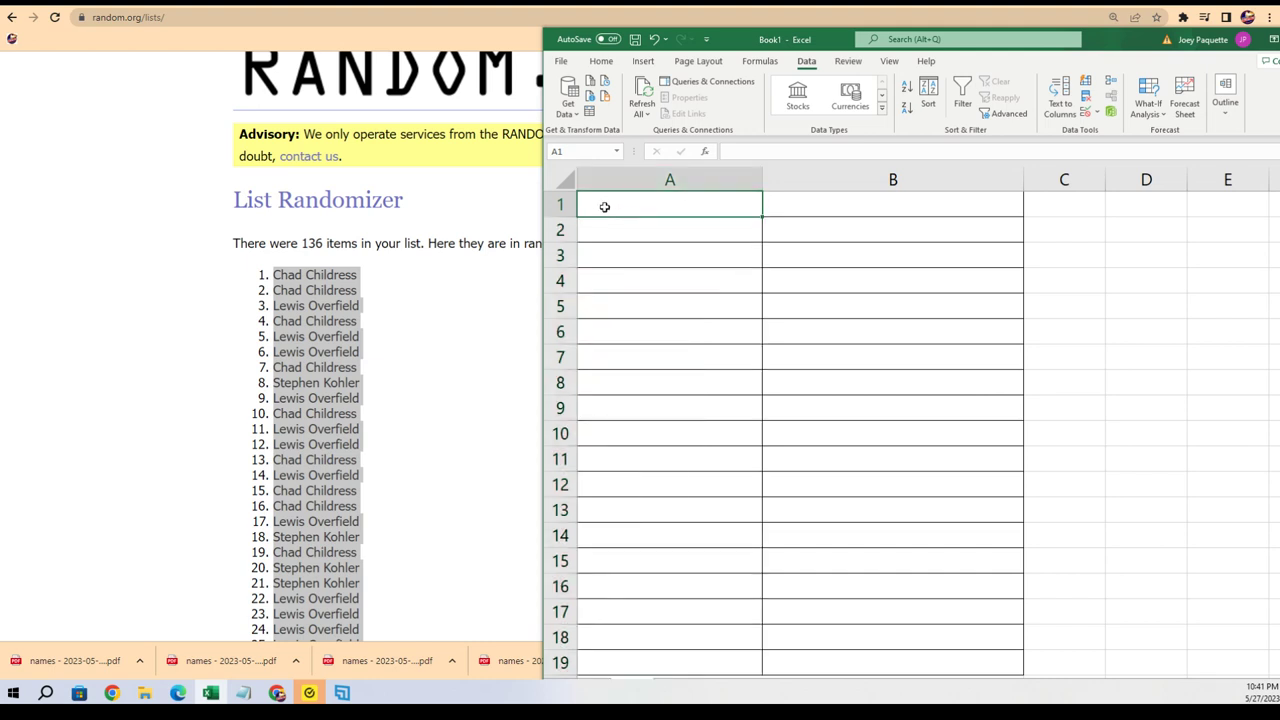
right_click(603, 206)
click(650, 296)
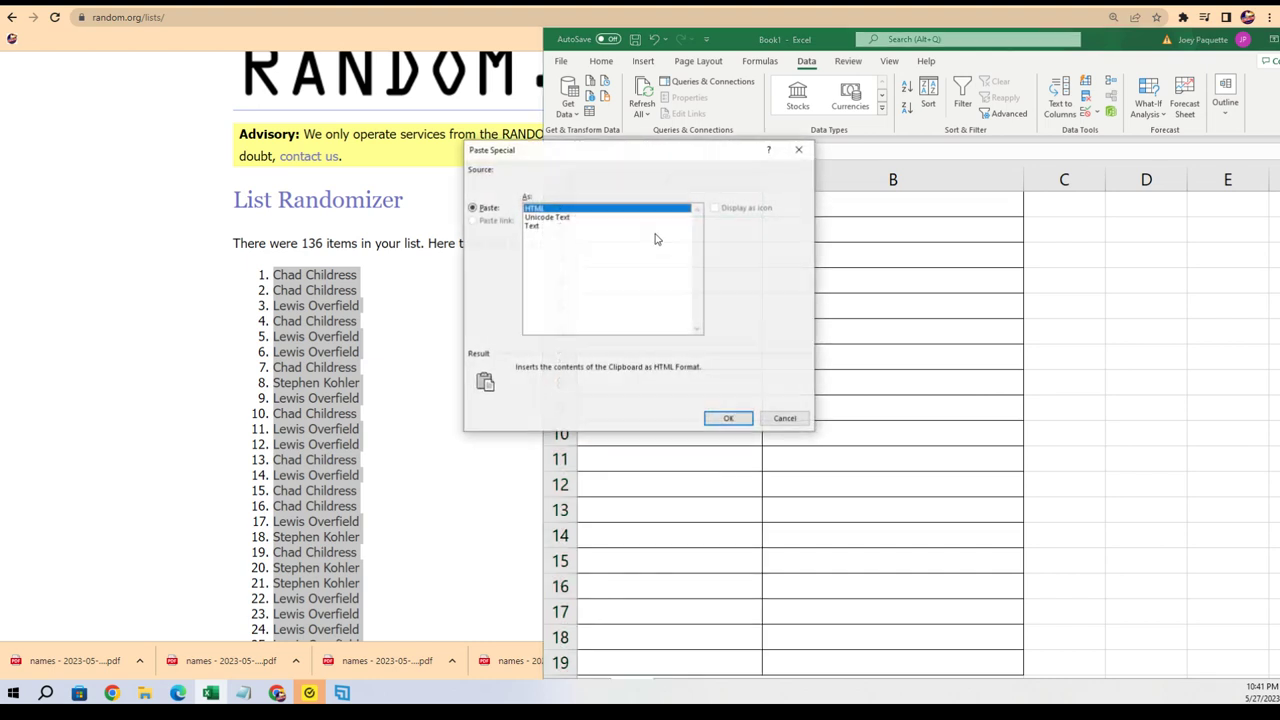
click(538, 226)
click(728, 418)
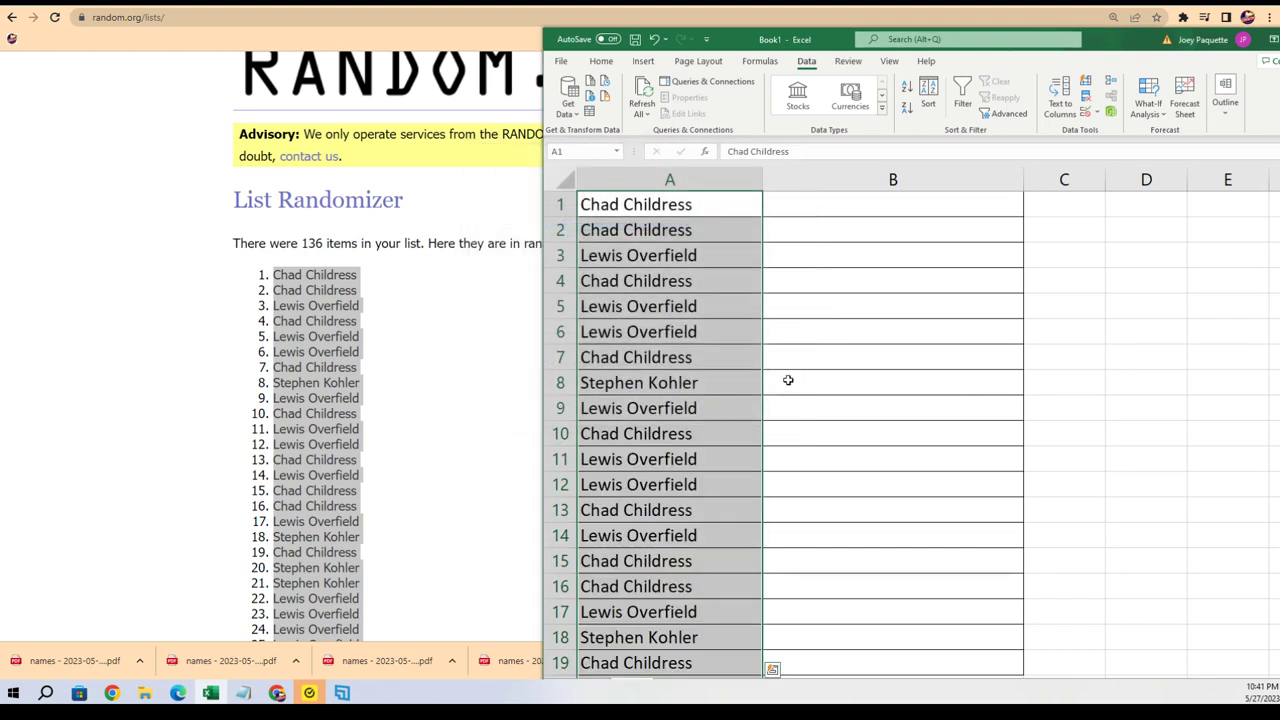
scroll(469, 374, up, 1)
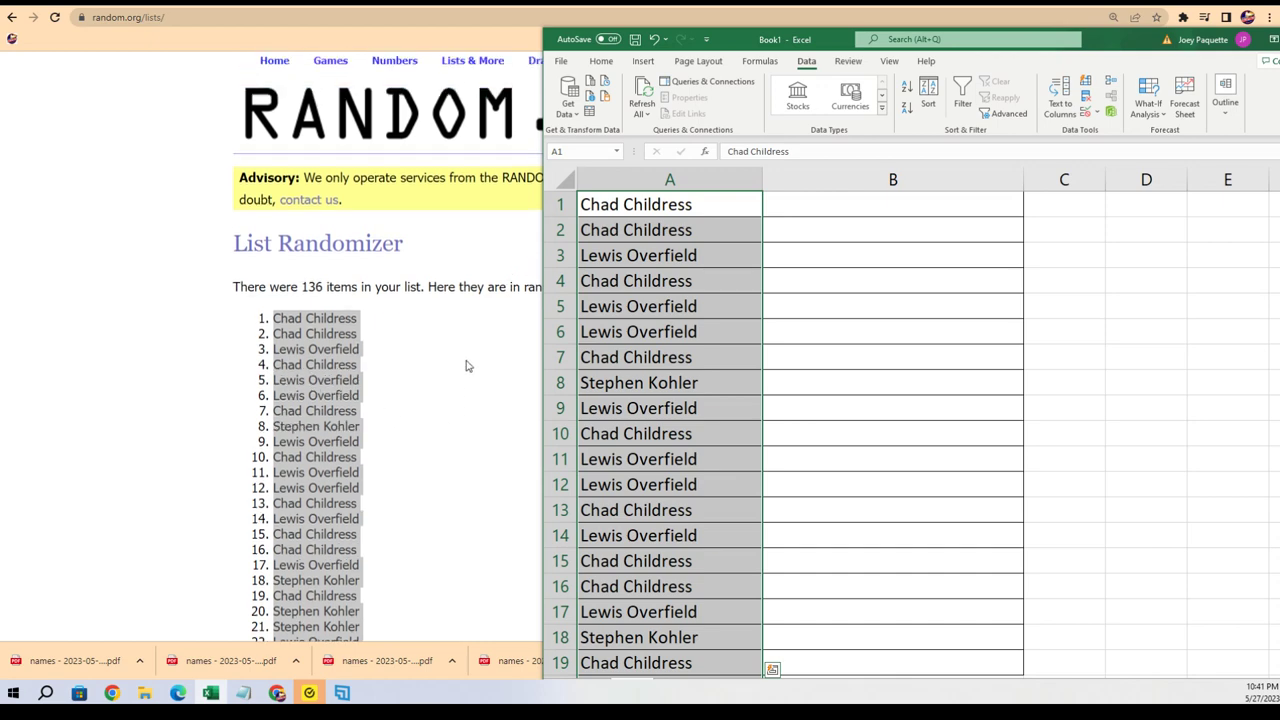
drag(744, 42, 790, 0)
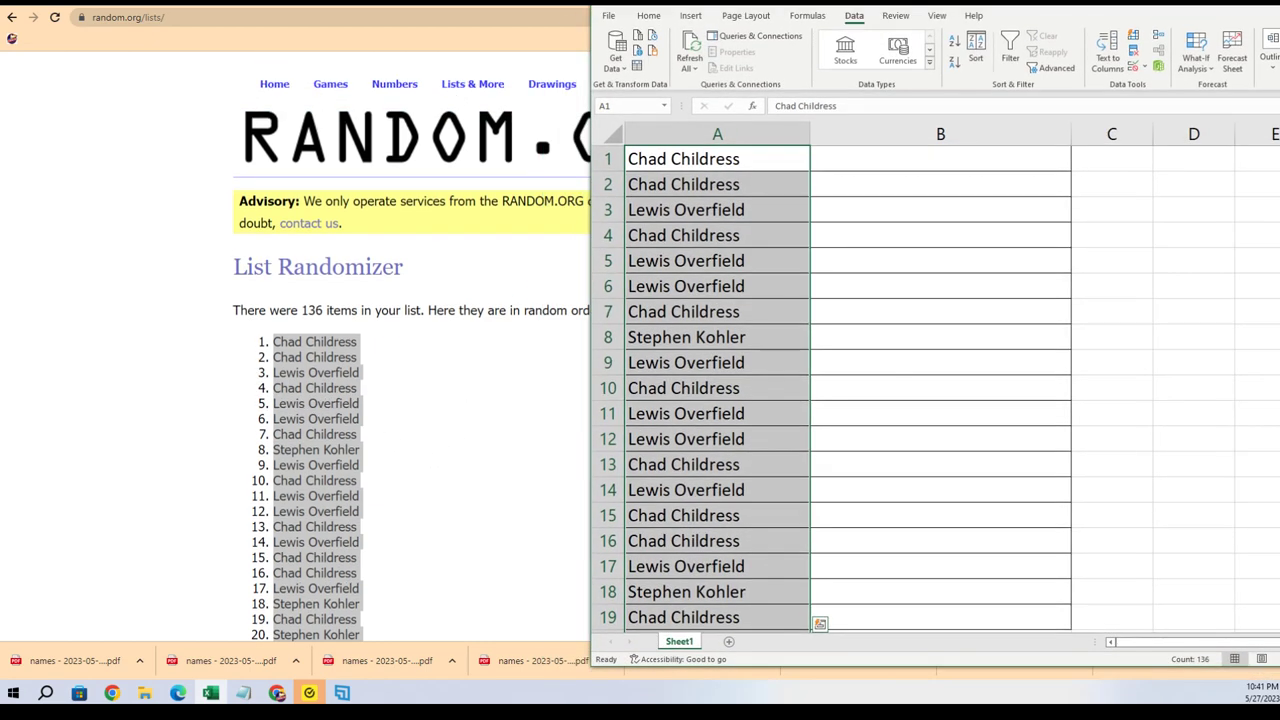
Step: Load a blank List Randomizer form and copy the actor checklist from Adam Driver through Werner Herzog
mouse_move(474, 86)
click(470, 108)
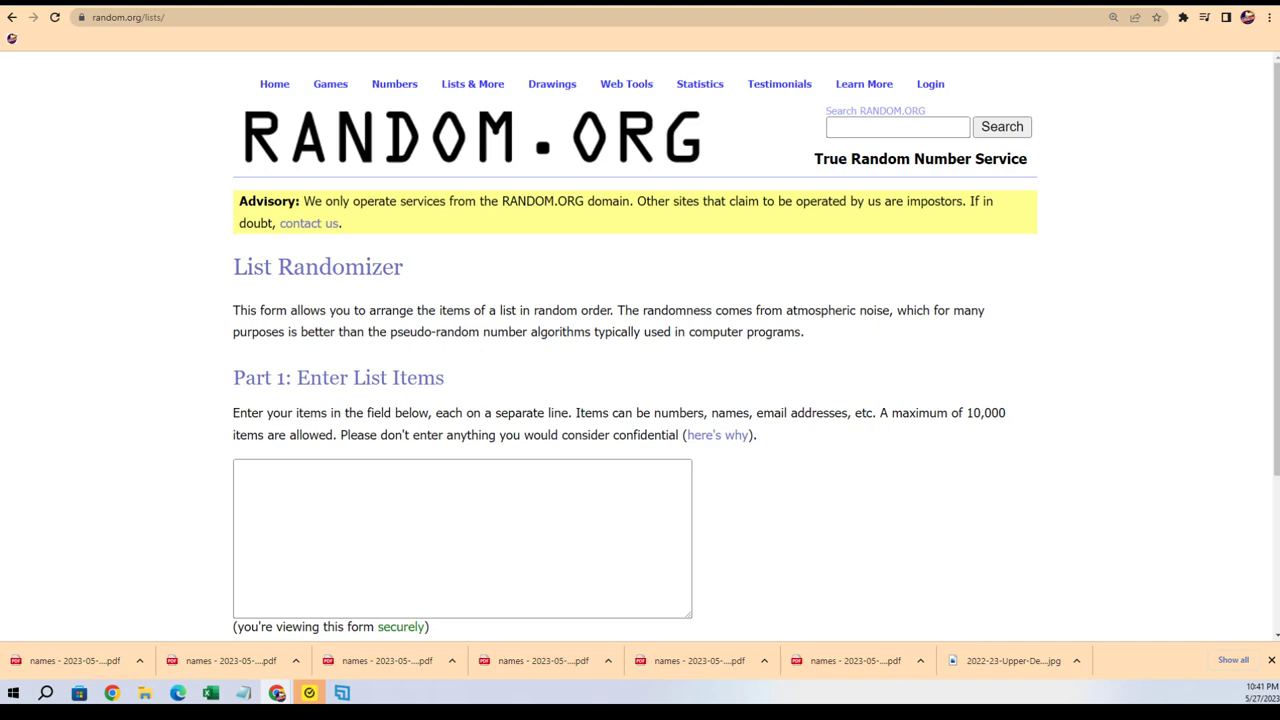
key(alt+Tab)
drag(1095, 150, 1088, 430)
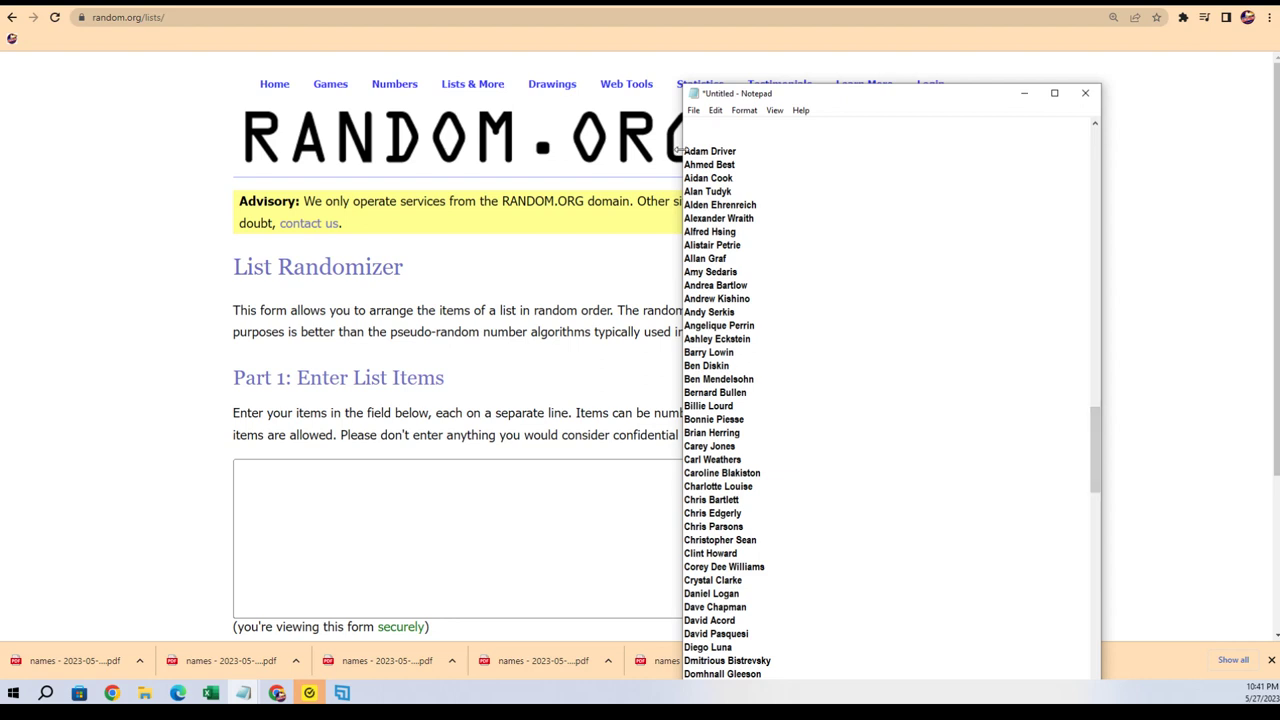
drag(687, 150, 745, 357)
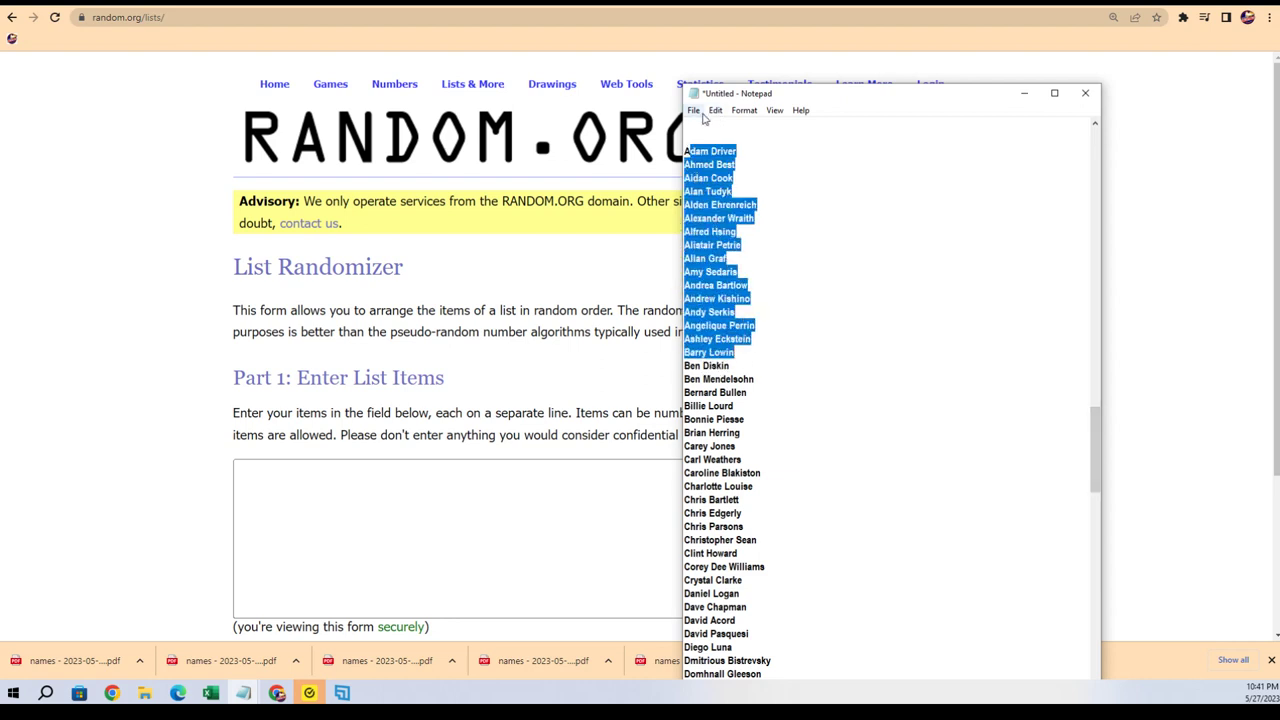
drag(687, 150, 772, 620)
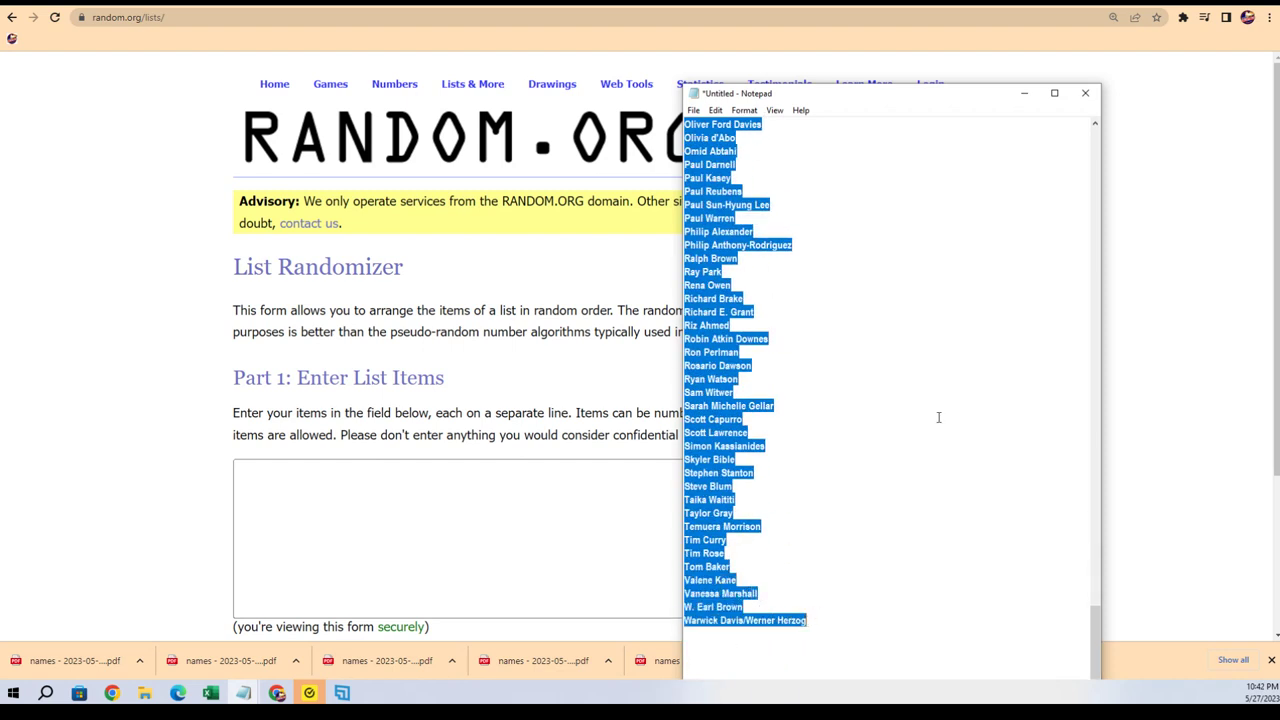
right_click(727, 178)
click(766, 226)
Step: Bring up the paste menu in the randomizer's empty list field
drag(1095, 625, 1123, 149)
click(258, 490)
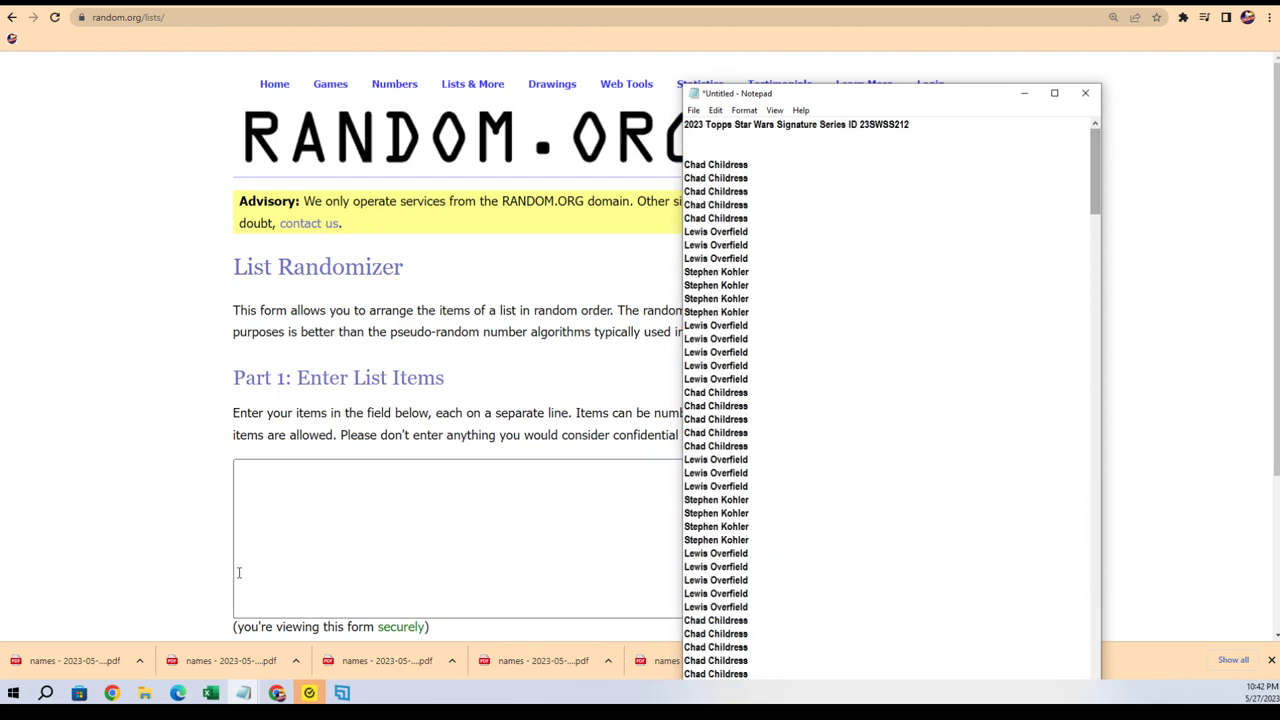
right_click(262, 484)
Step: Paste the actor names into the list box and randomize them
click(356, 376)
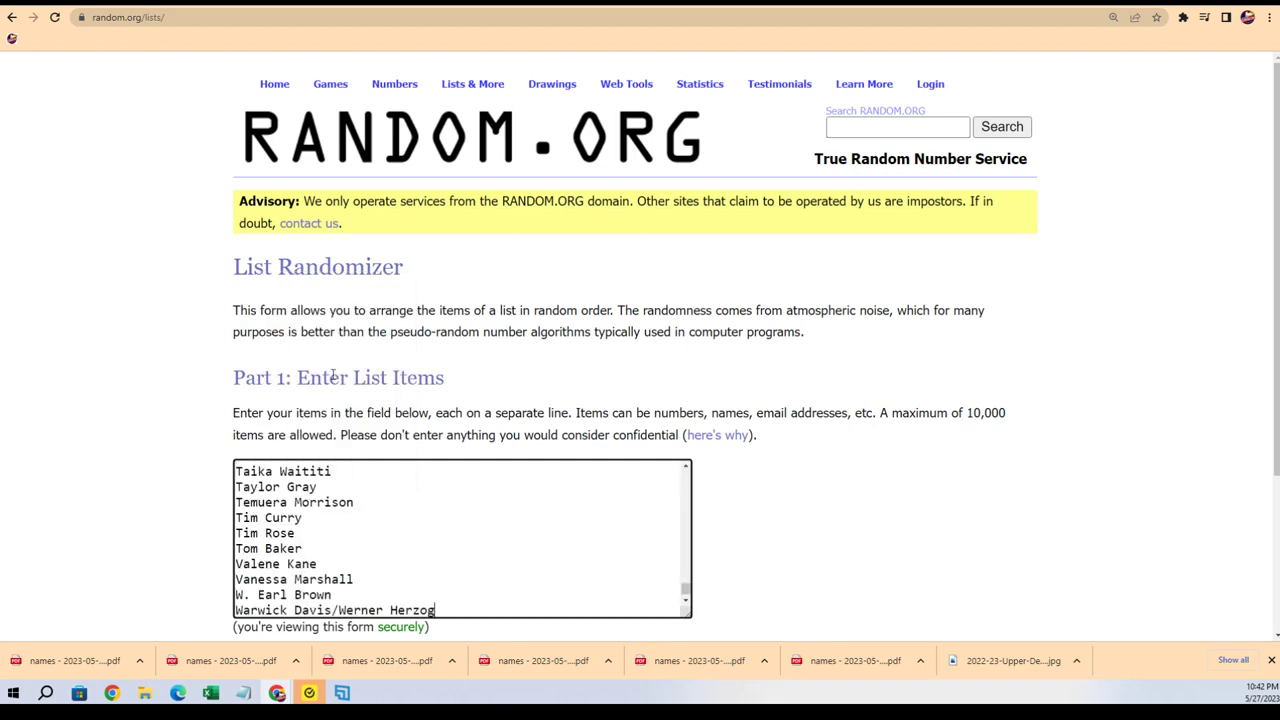
scroll(900, 535, down, 2)
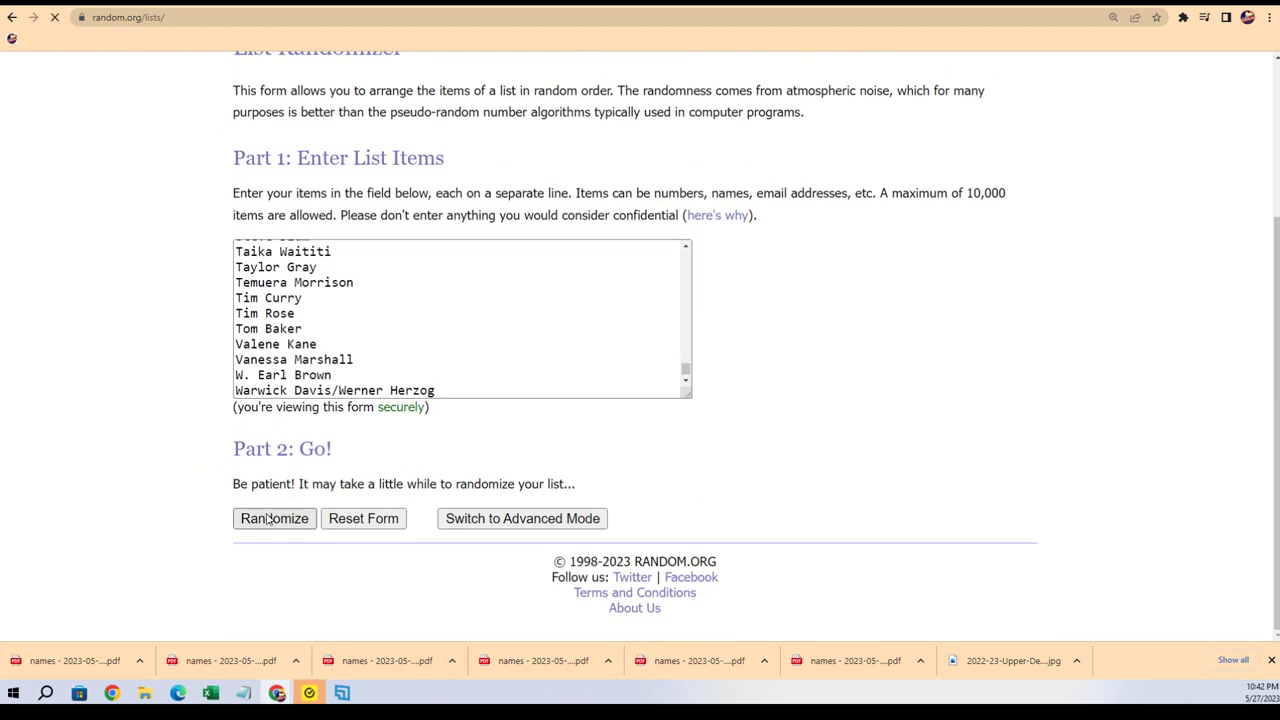
scroll(423, 491, down, 20)
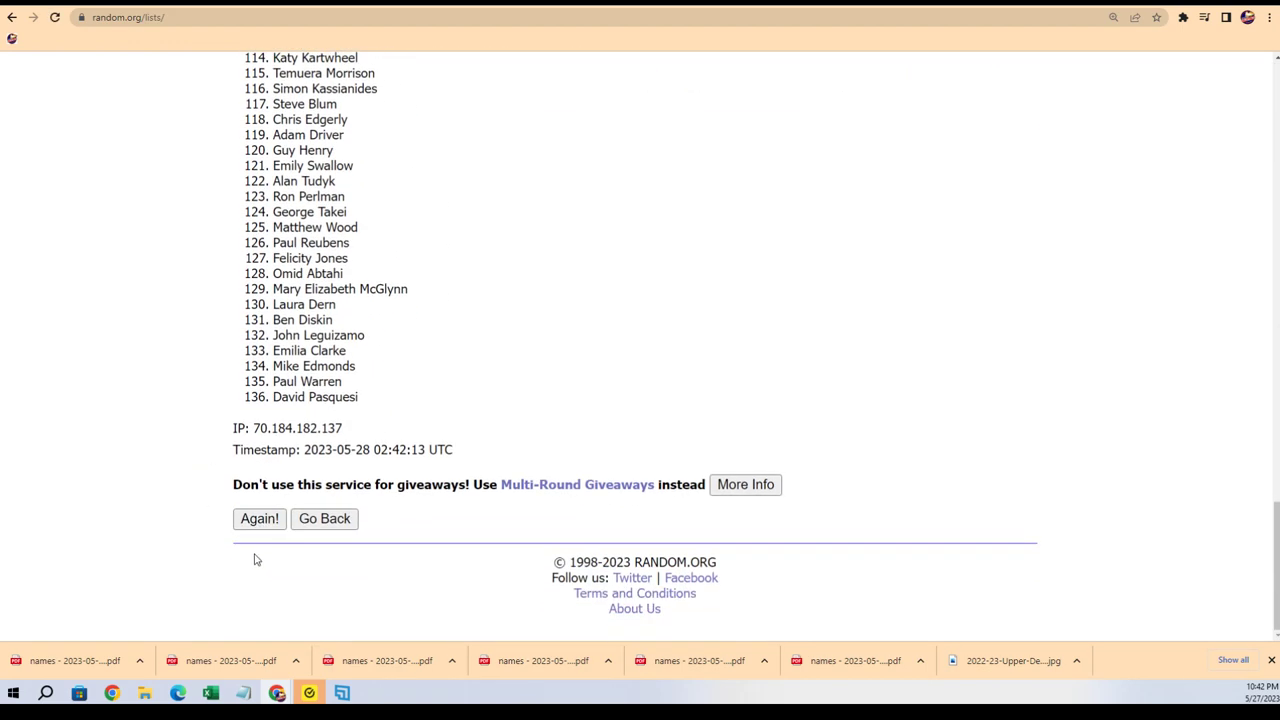
click(258, 518)
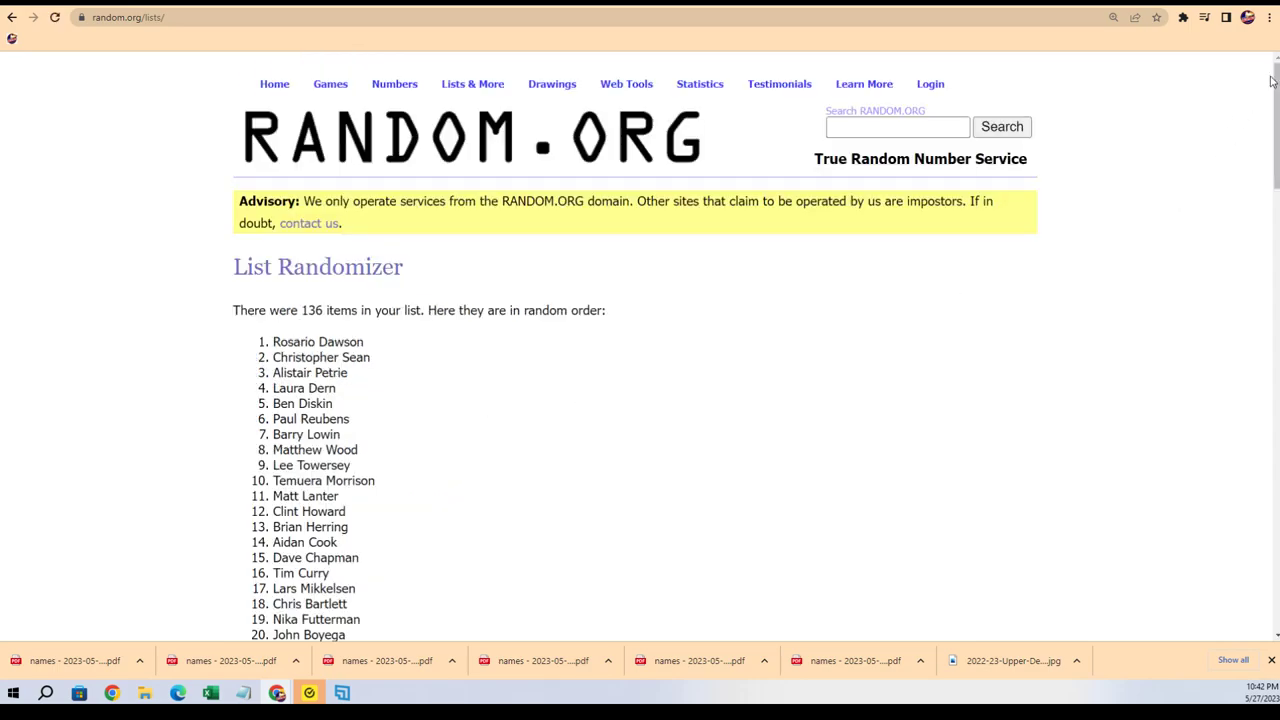
Step: Reshuffle the 136-name actor list until it has been randomized seven times
mouse_move(1272, 80)
mouse_down()
mouse_move(1200, 471)
mouse_move(1270, 75)
mouse_up()
scroll(425, 476, down, 3)
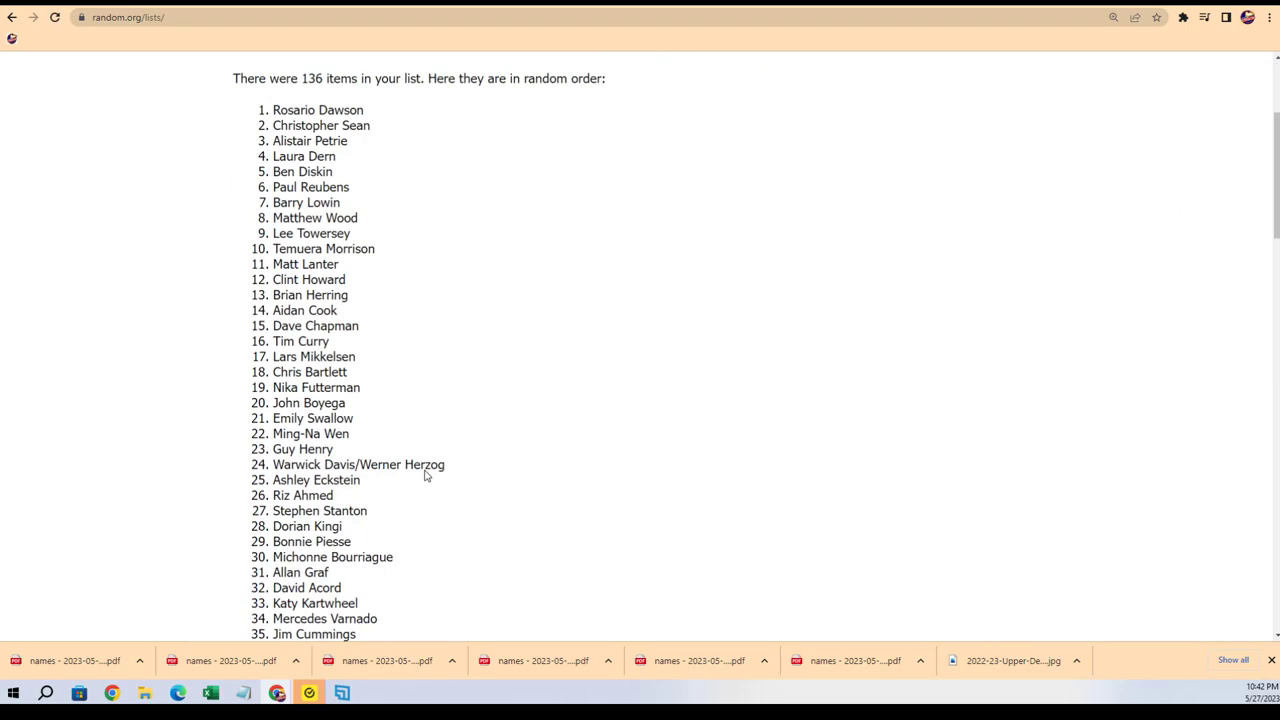
scroll(425, 476, down, 18)
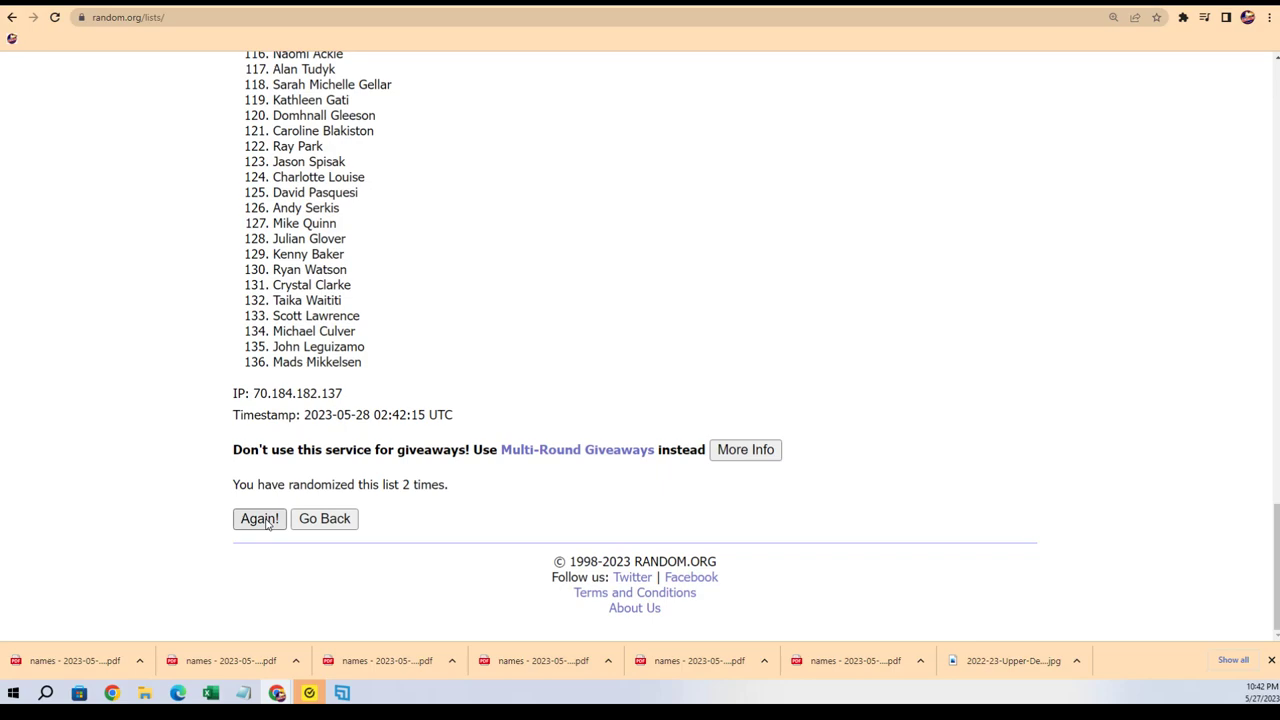
click(259, 518)
scroll(426, 446, down, 20)
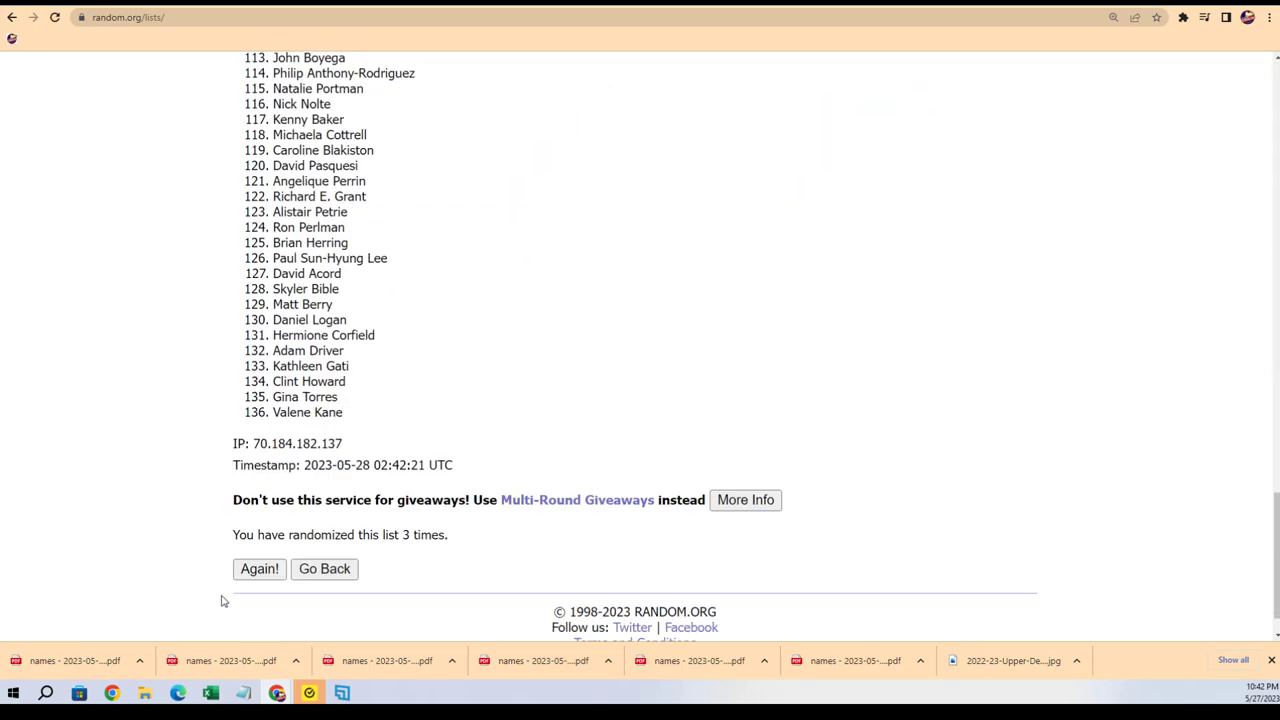
click(259, 518)
scroll(256, 578, down, 5)
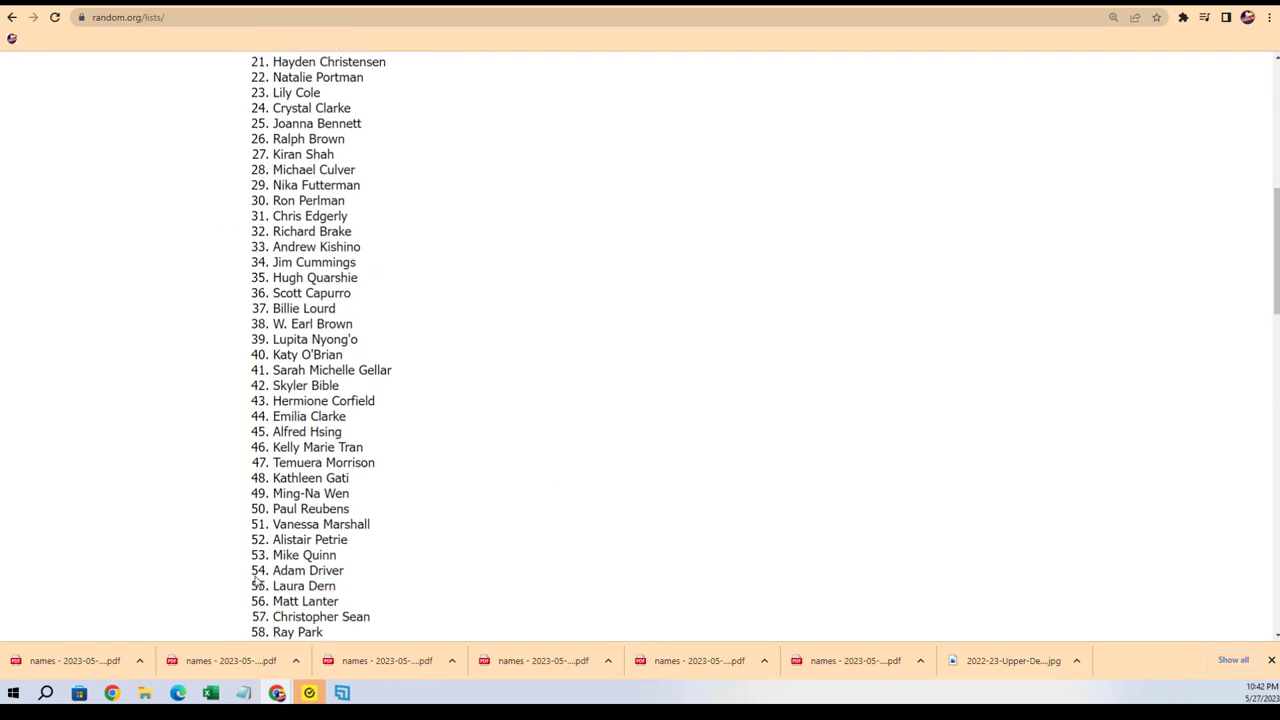
scroll(256, 578, down, 15)
click(259, 518)
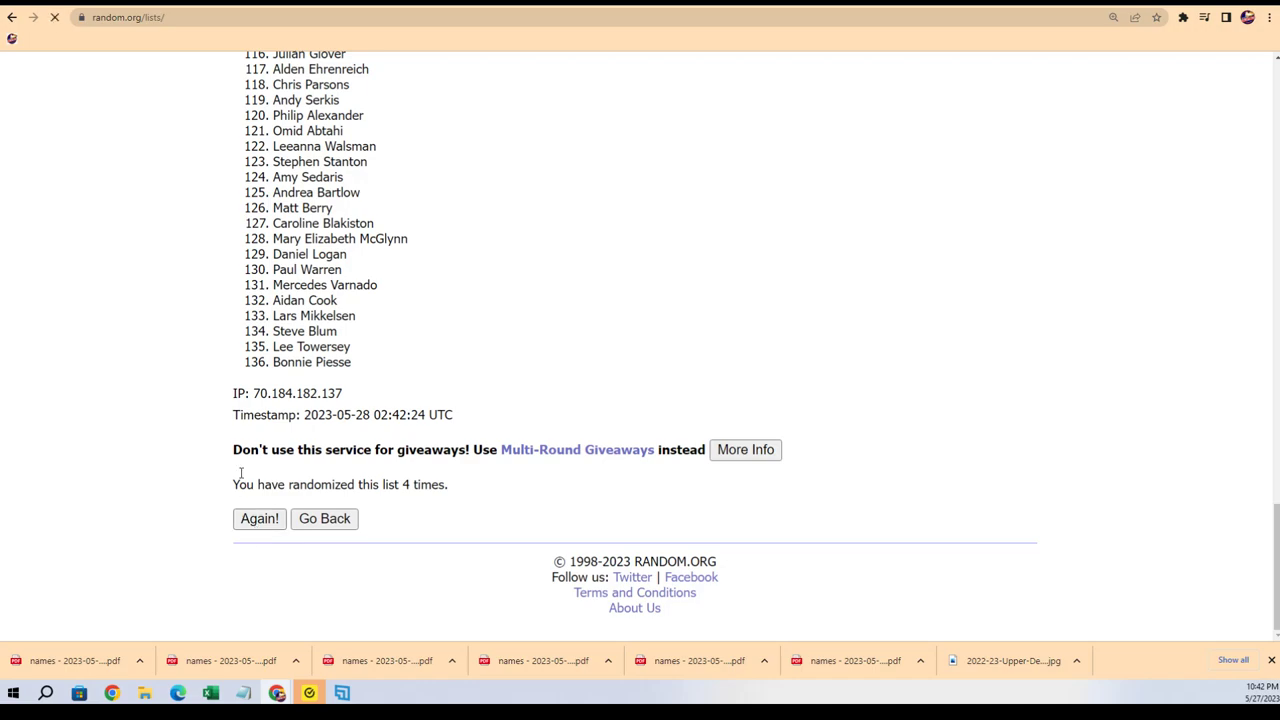
scroll(255, 600, down, 20)
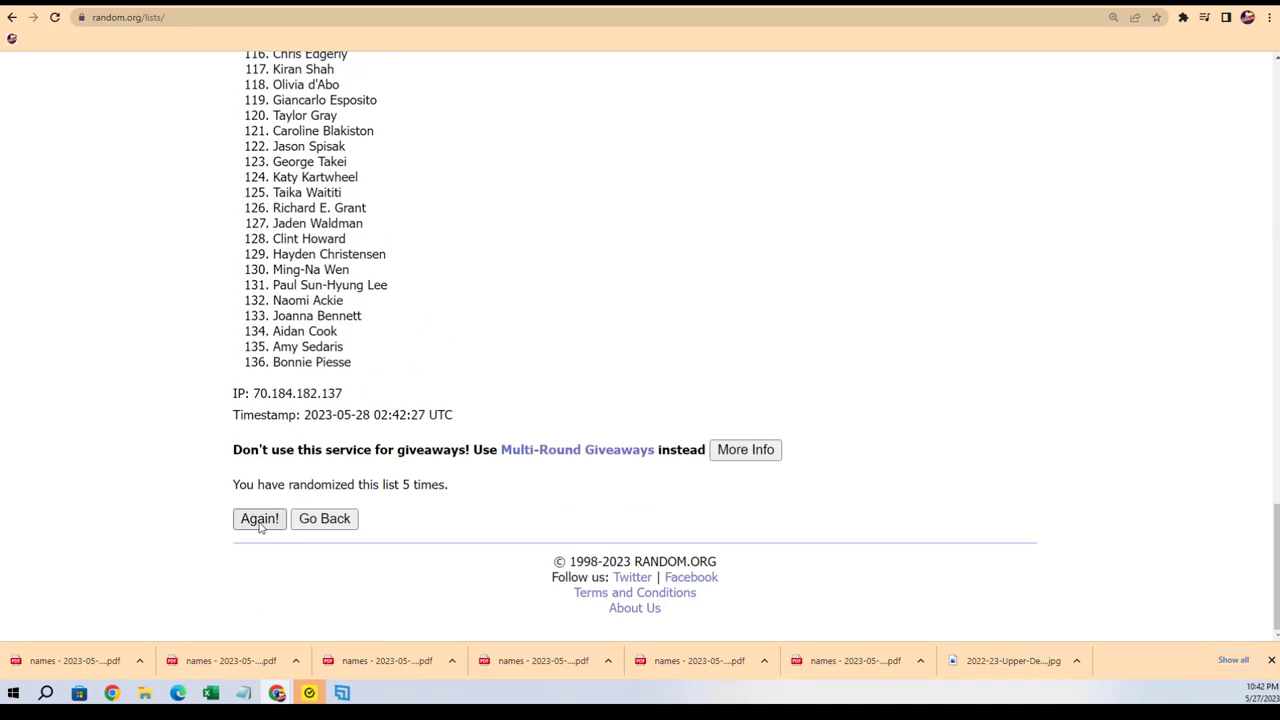
scroll(386, 551, down, 18)
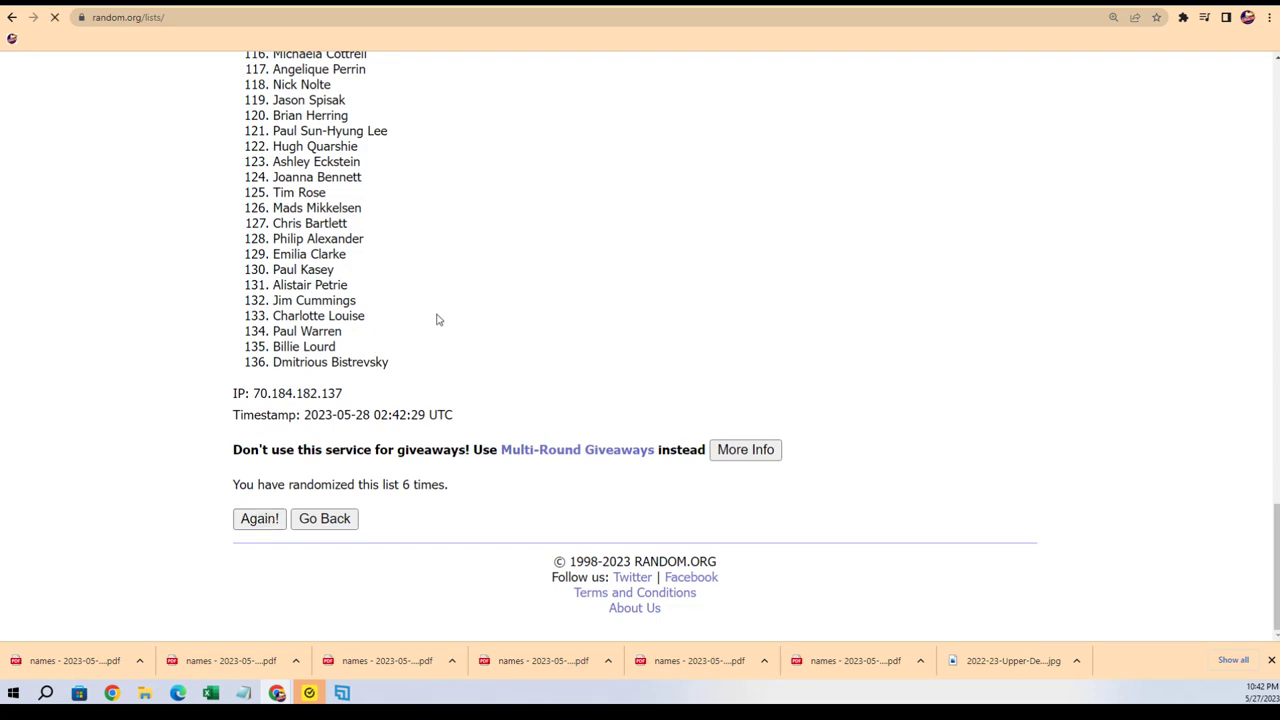
scroll(463, 314, down, 2)
Step: Copy all 136 names from the seventh shuffled actor list
drag(276, 72, 400, 362)
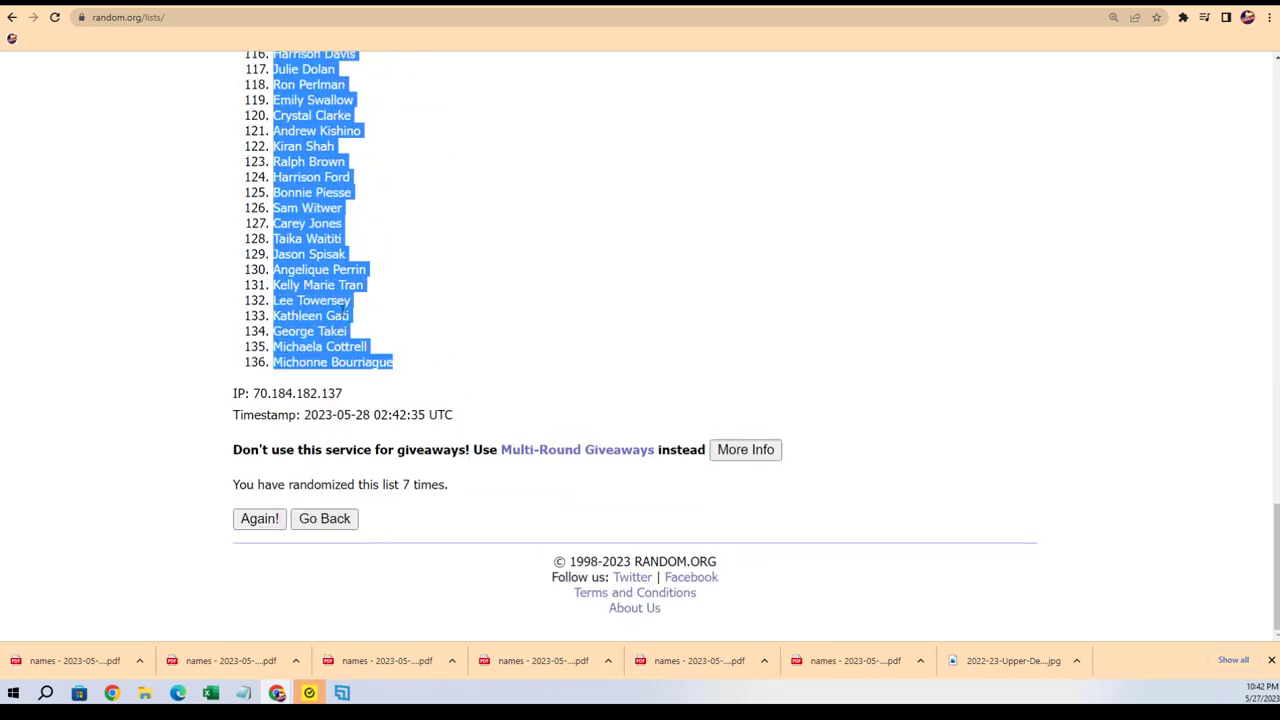
right_click(386, 314)
click(405, 321)
scroll(449, 523, up, 12)
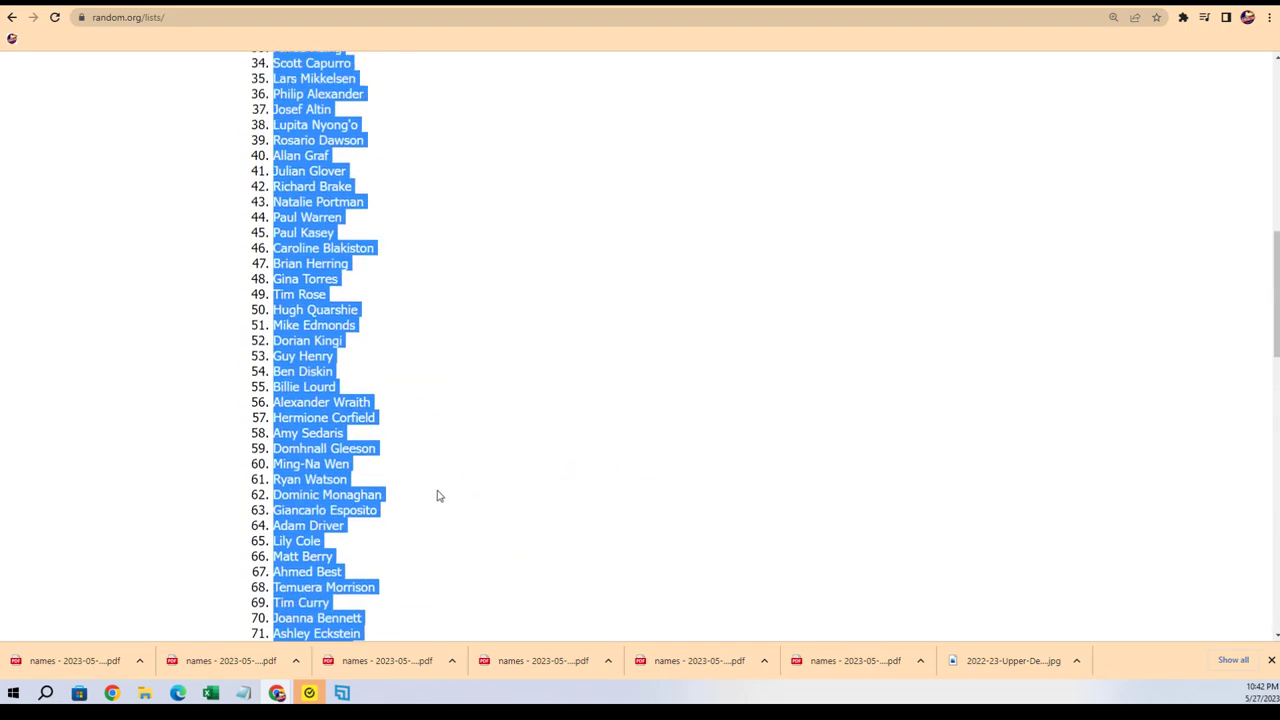
scroll(437, 495, up, 8)
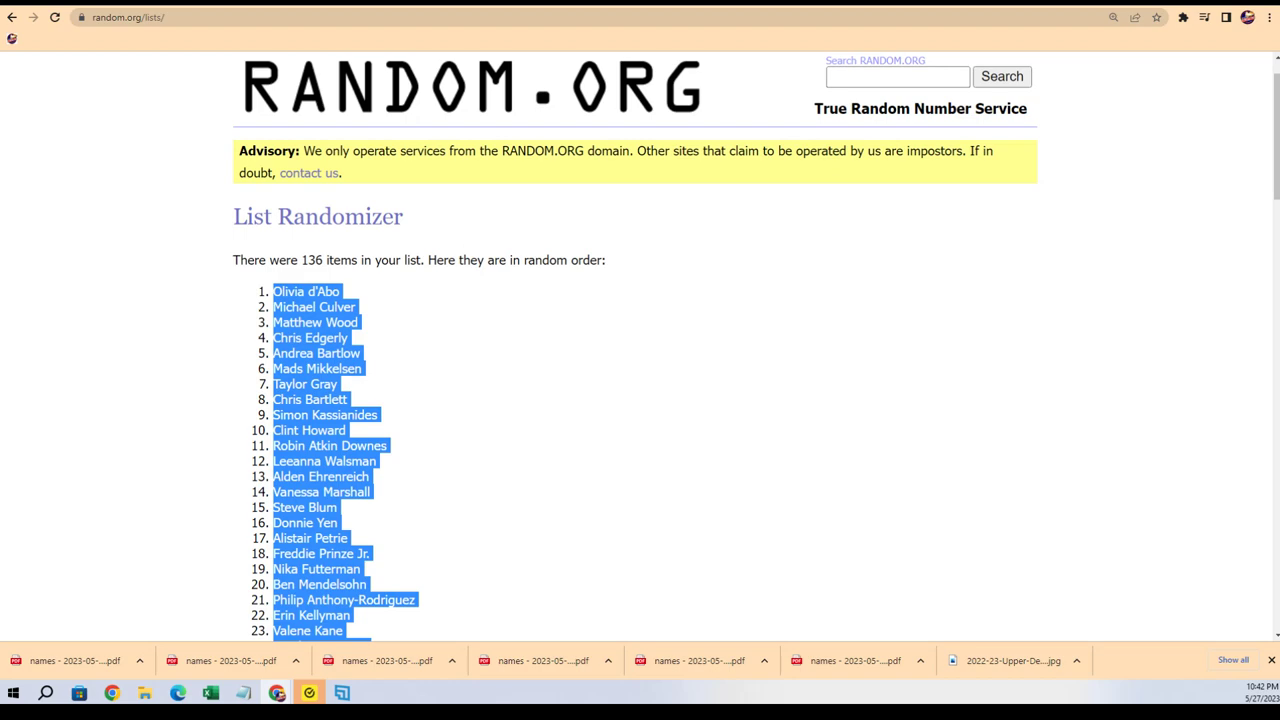
Step: Paste the shuffled actor names into B1 as plain text with Paste Special
key(alt+Tab)
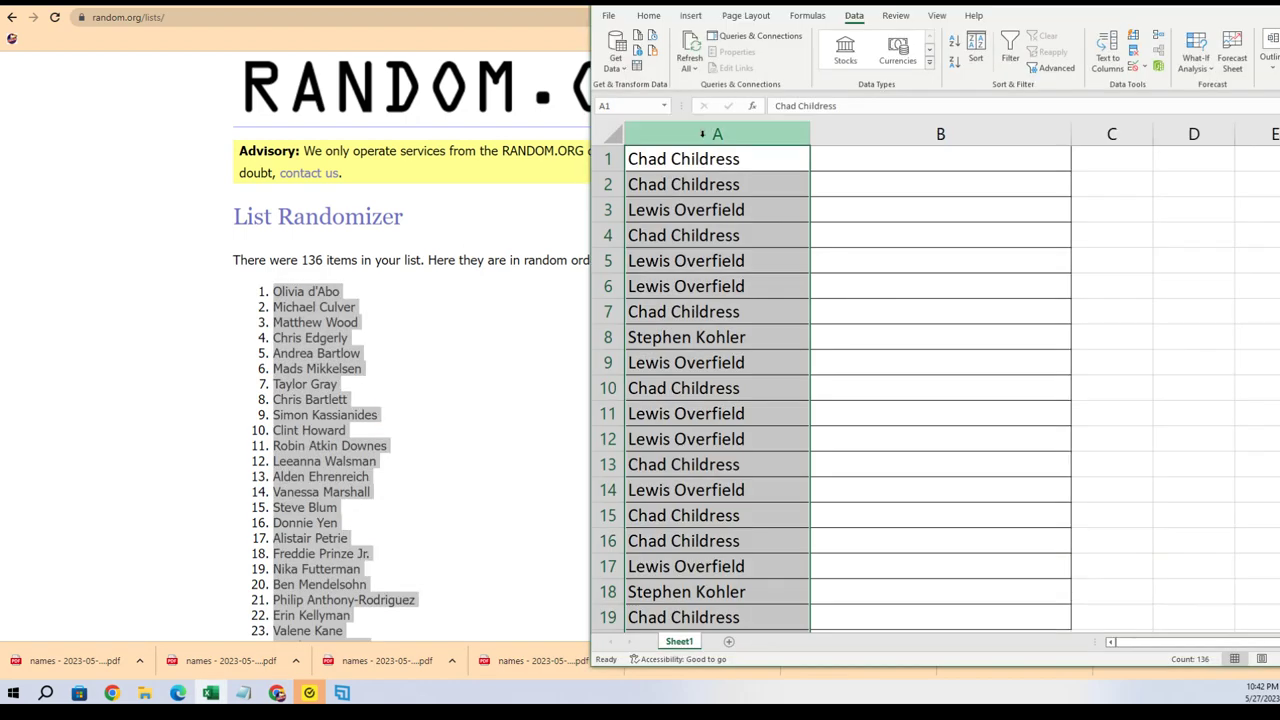
click(830, 154)
right_click(835, 157)
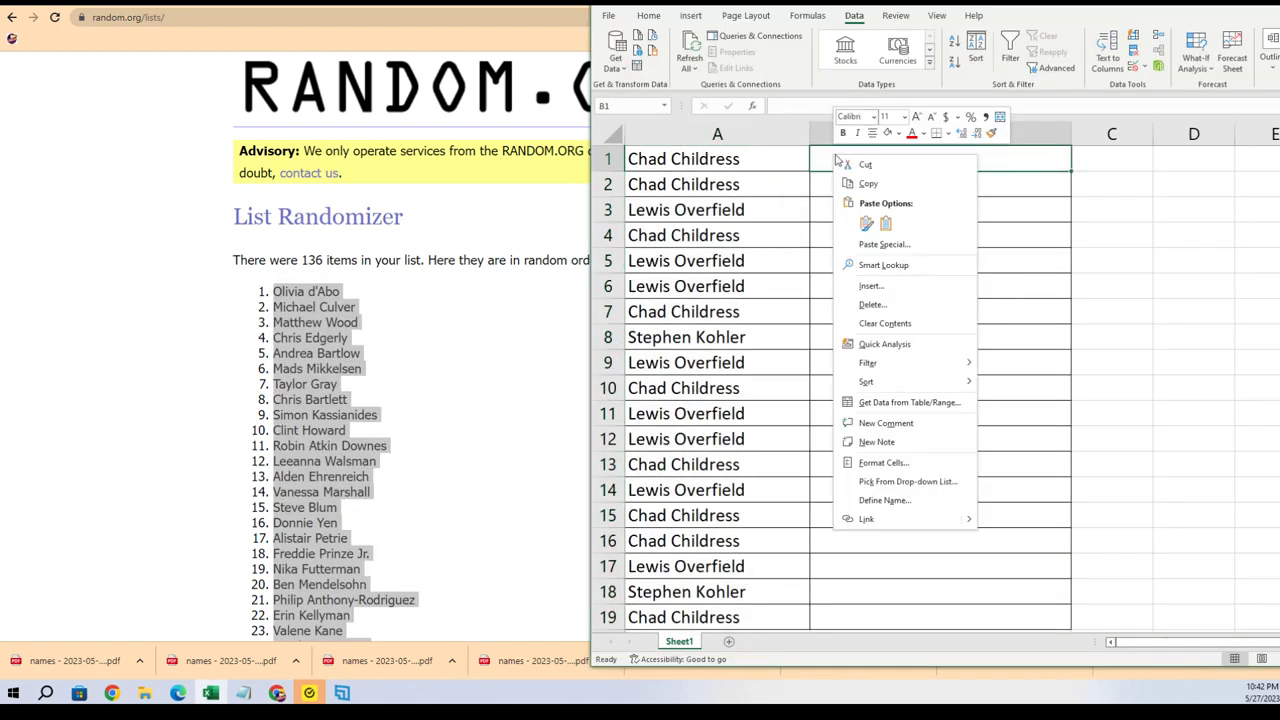
click(852, 244)
click(756, 172)
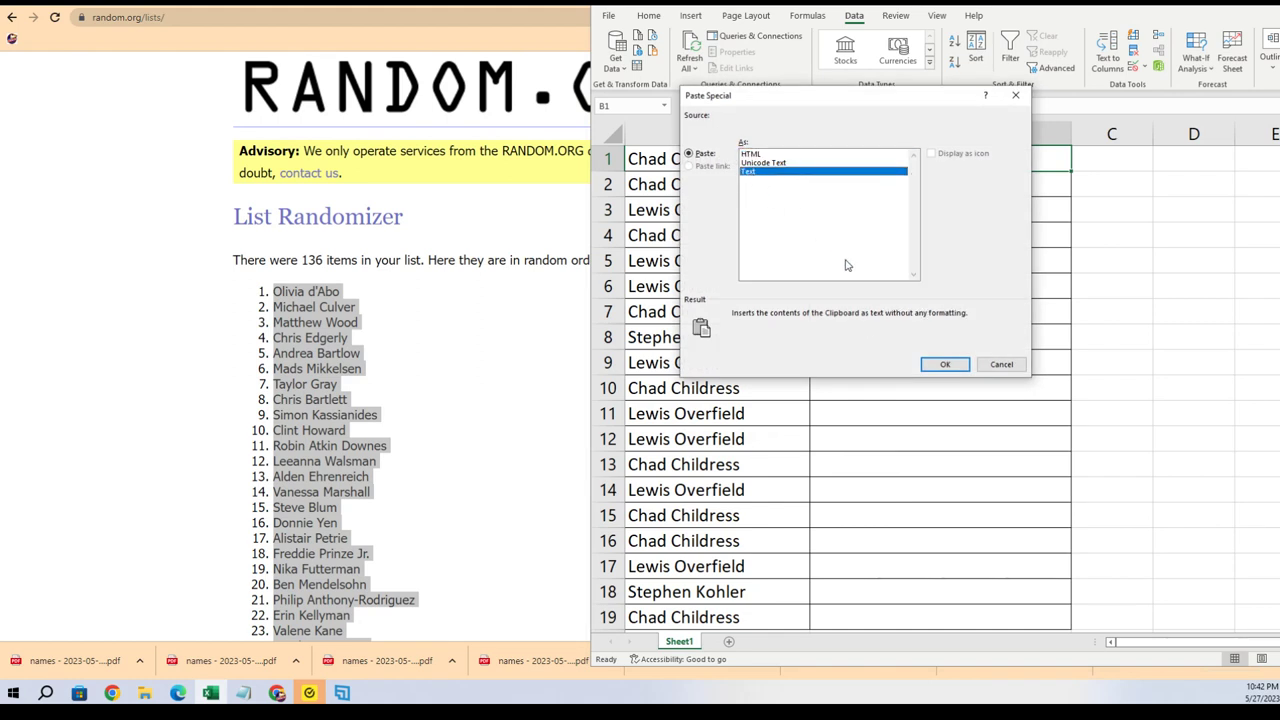
click(932, 363)
Step: Narrow column A and scroll through the paired buyer and actor columns
click(795, 135)
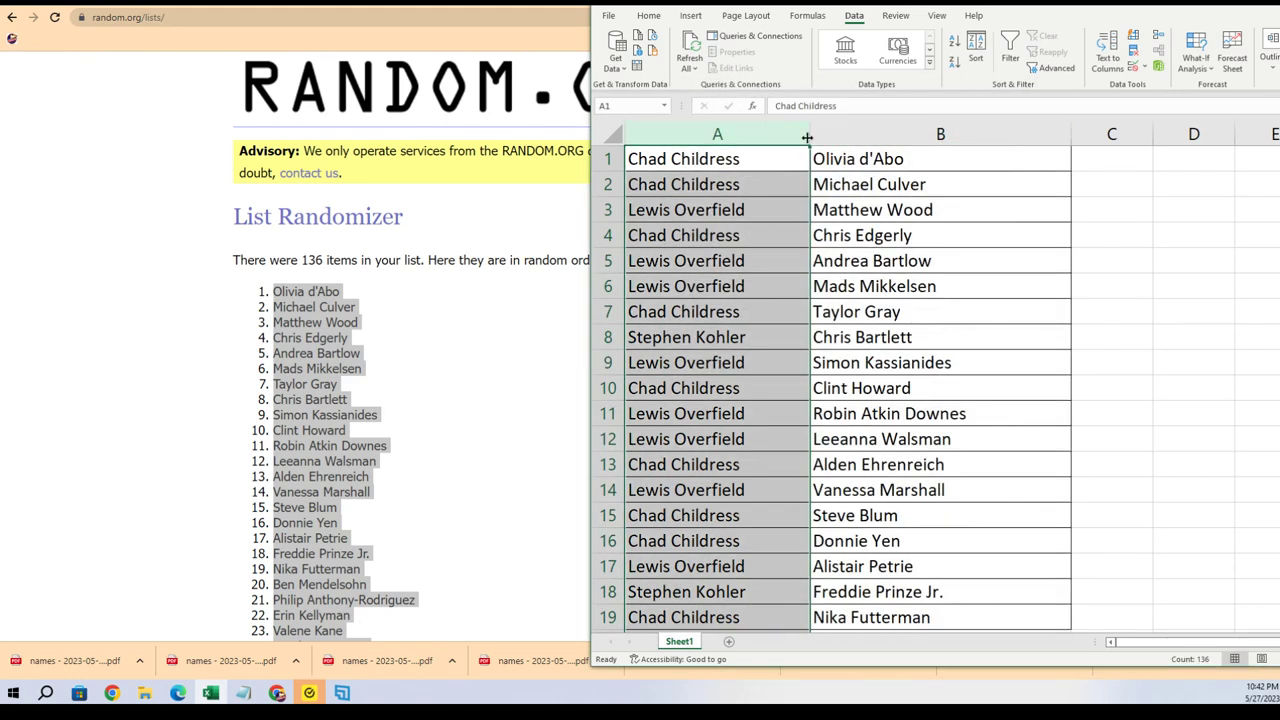
drag(807, 137, 758, 142)
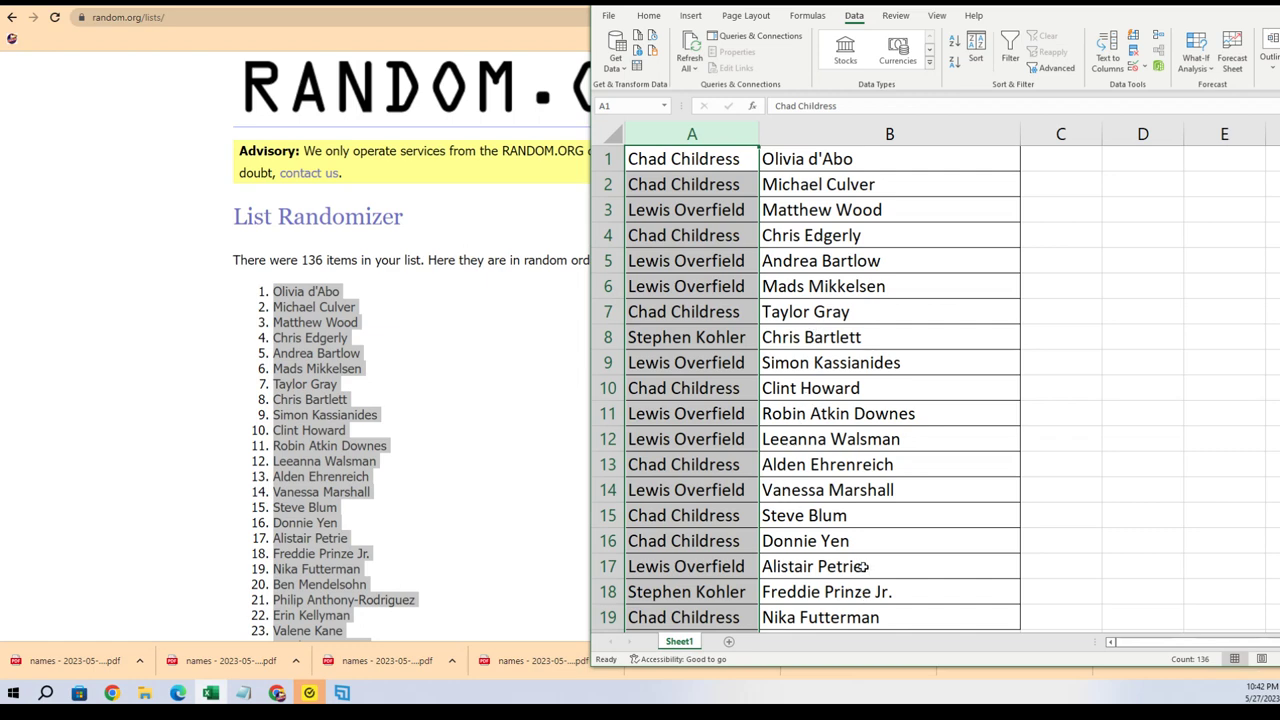
scroll(860, 566, down, 2)
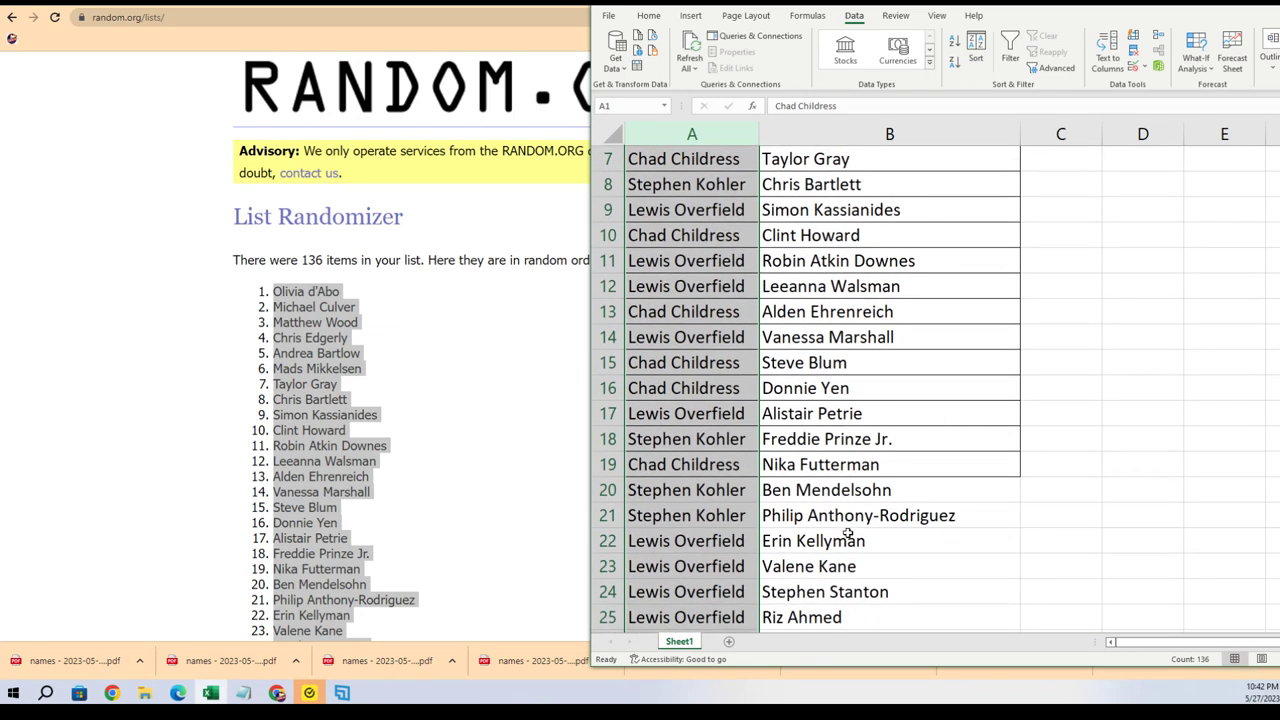
scroll(847, 531, down, 3)
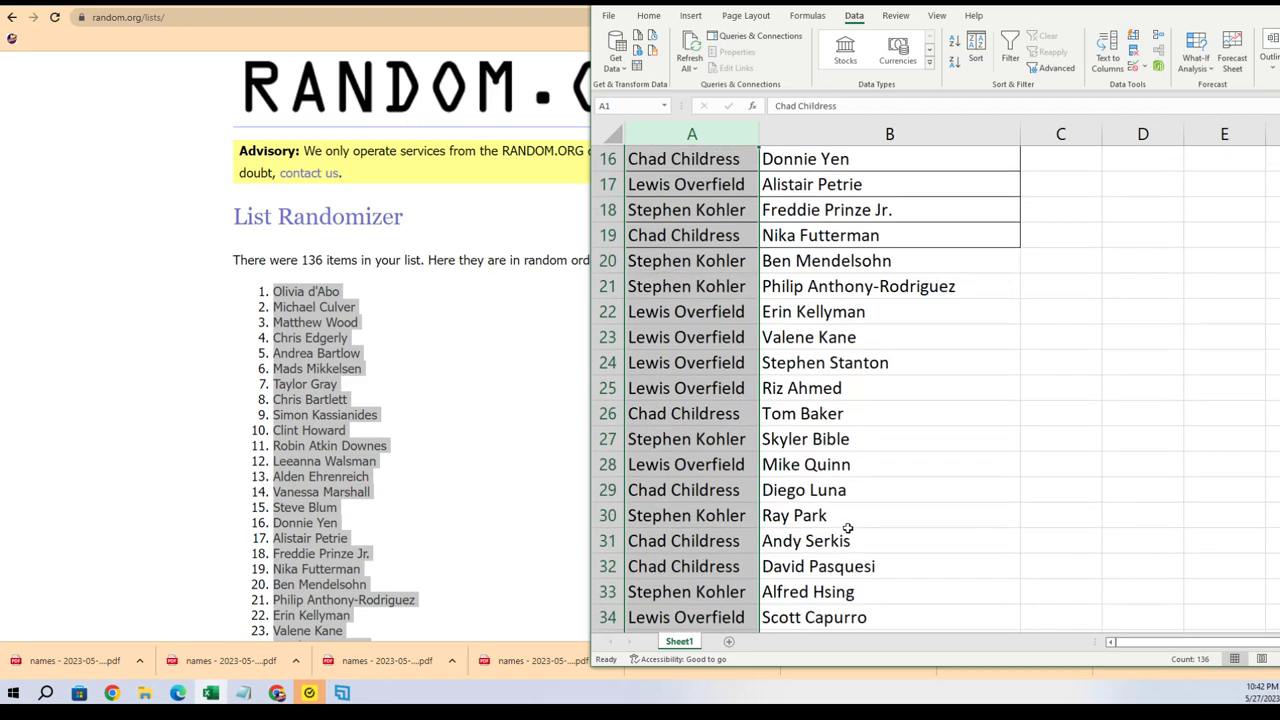
scroll(847, 525, down, 2)
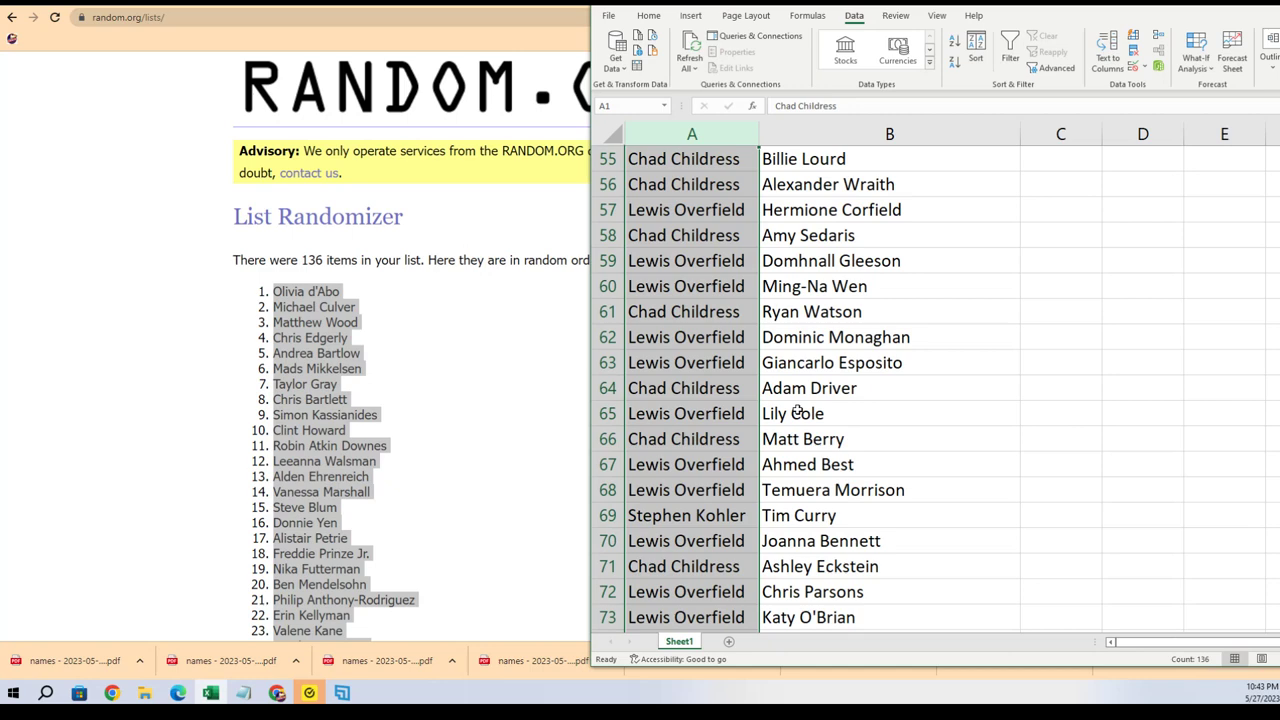
click(783, 388)
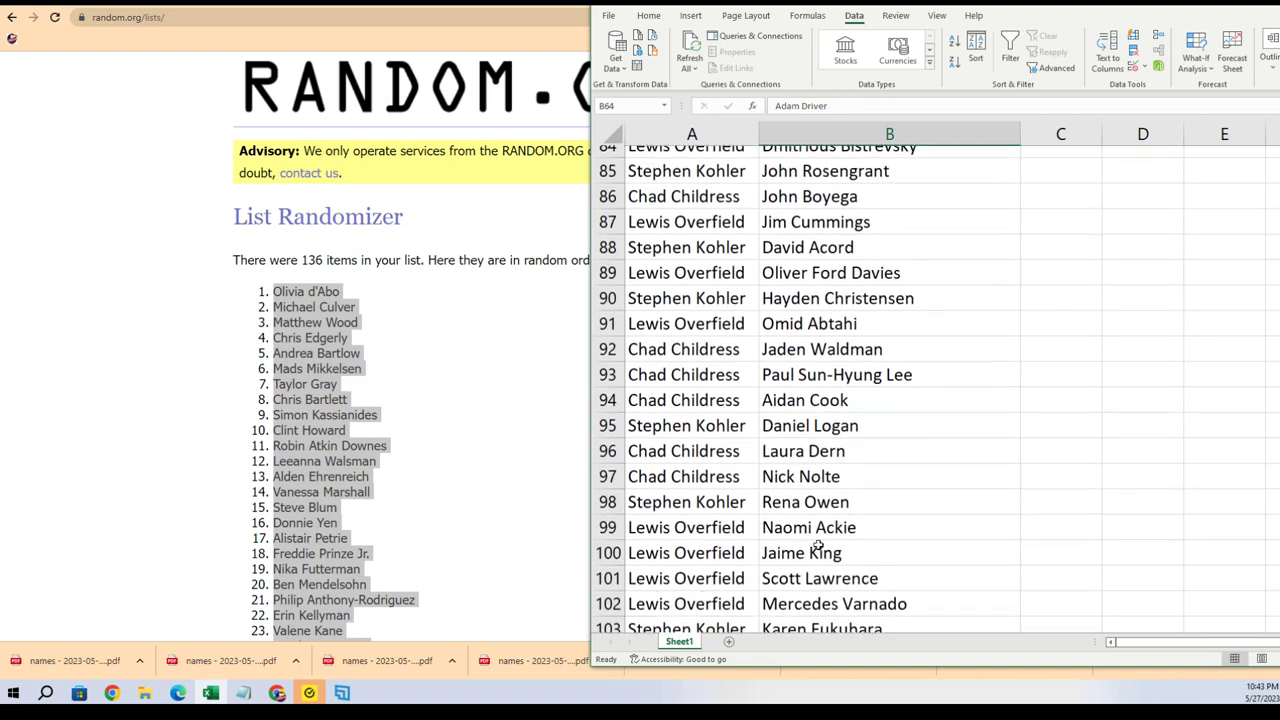
scroll(818, 547, down, 4)
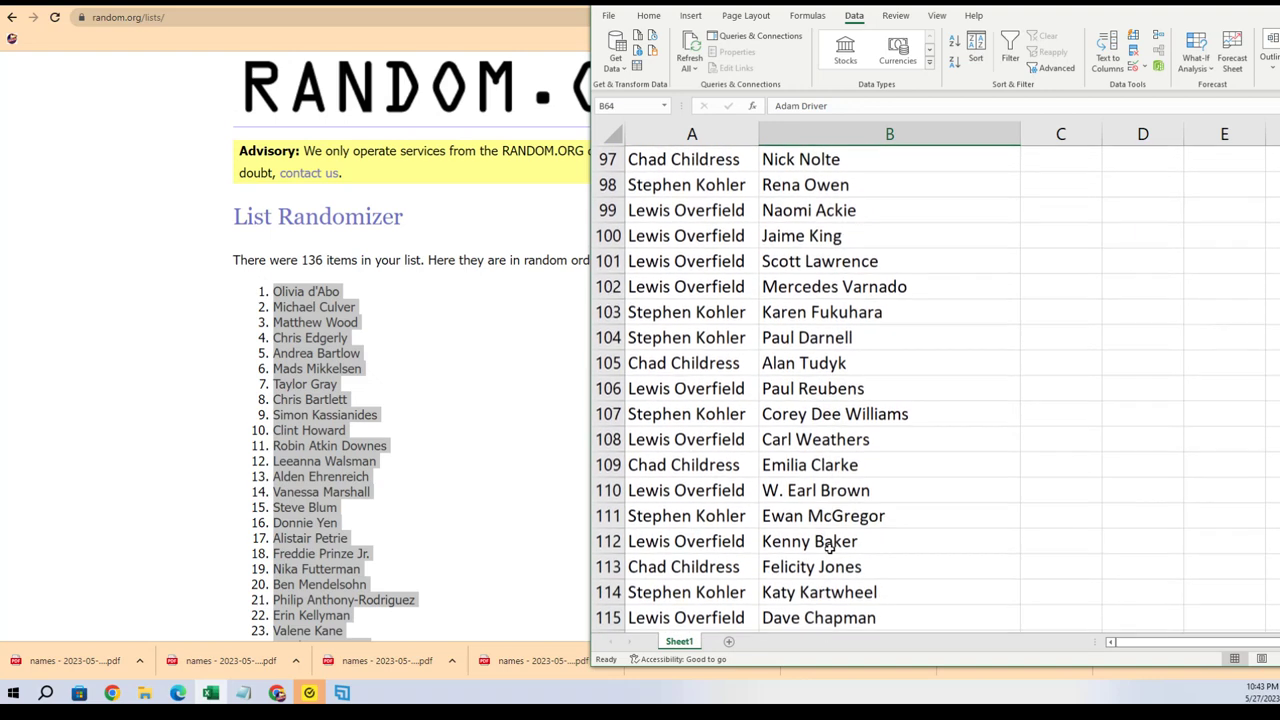
scroll(829, 547, down, 2)
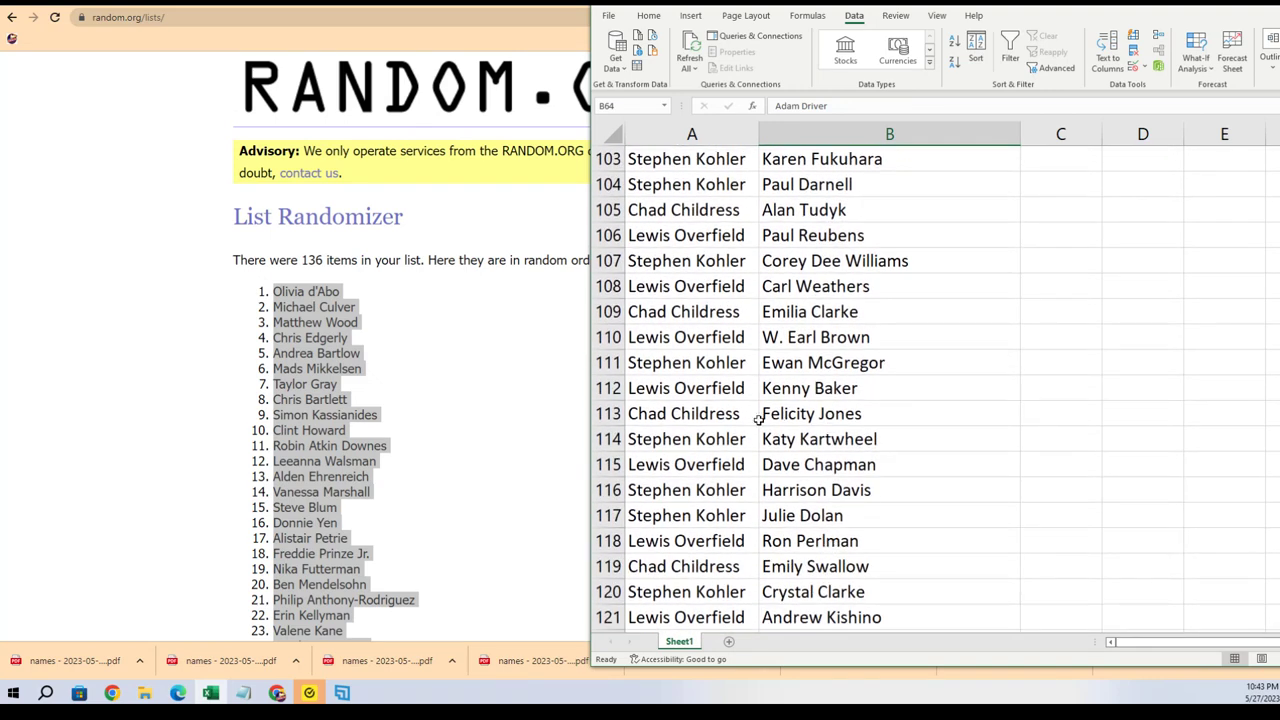
scroll(821, 500, down, 3)
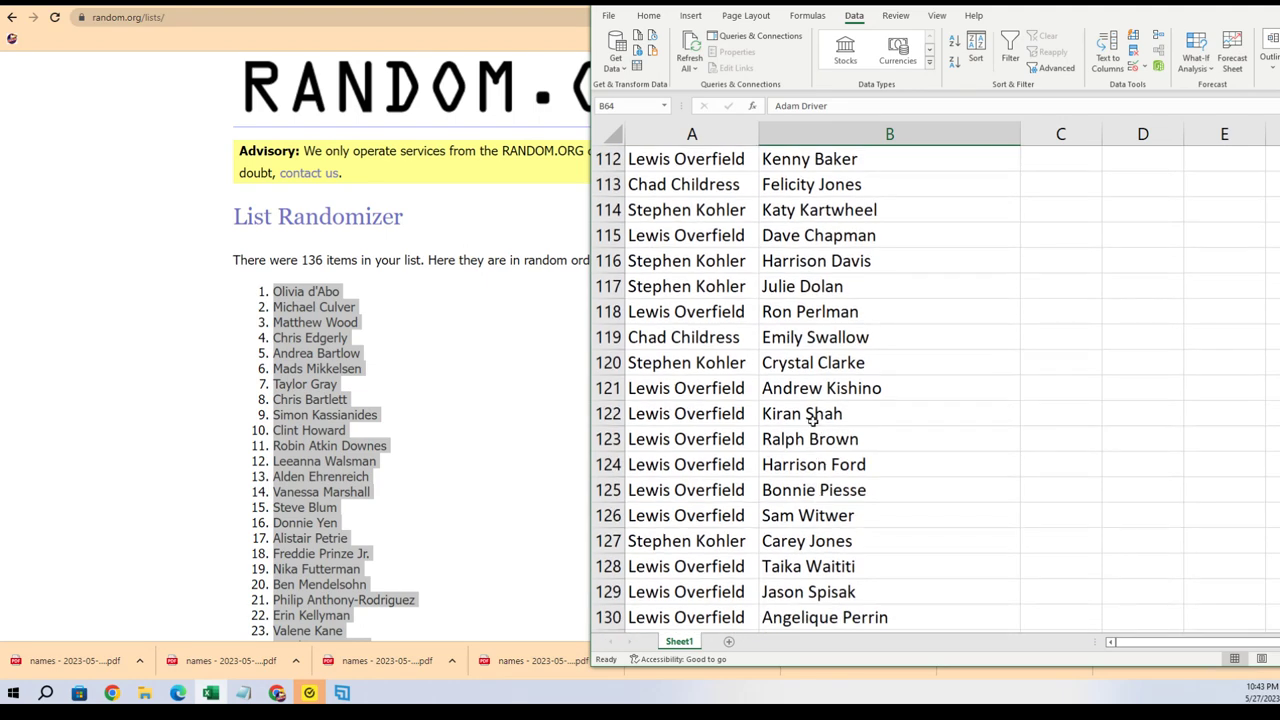
scroll(812, 420, down, 3)
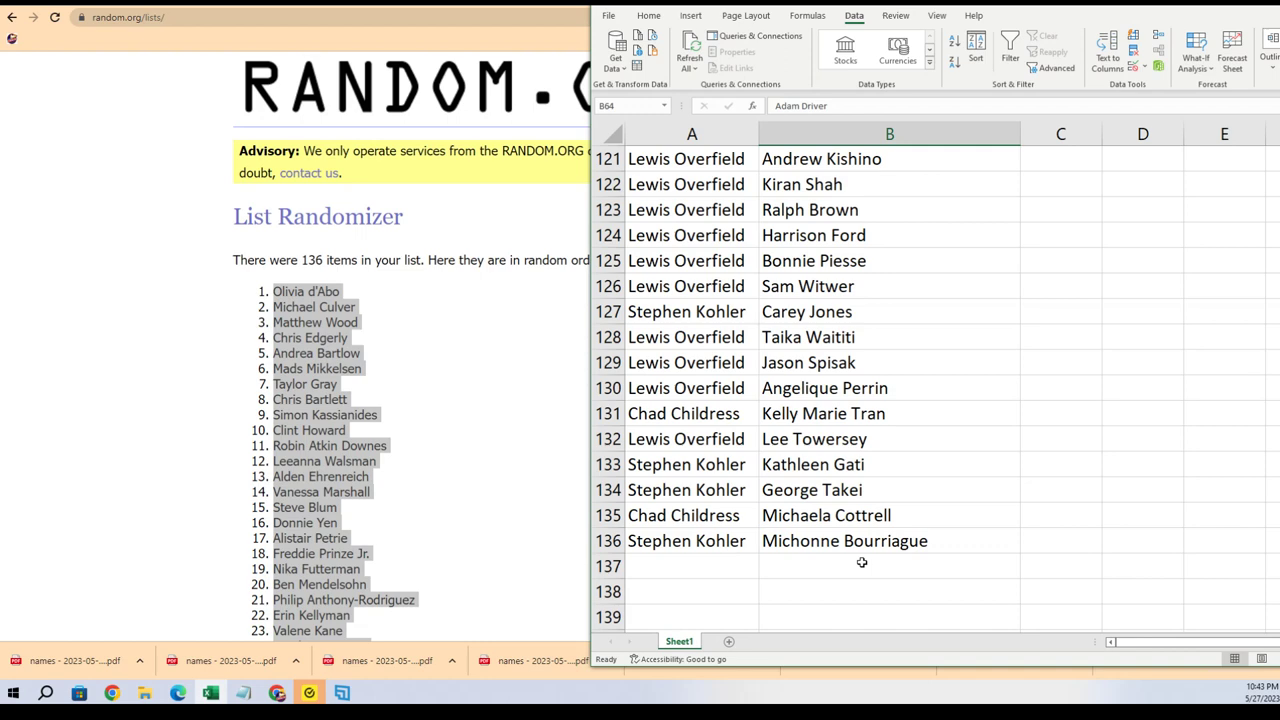
scroll(868, 563, up, 20)
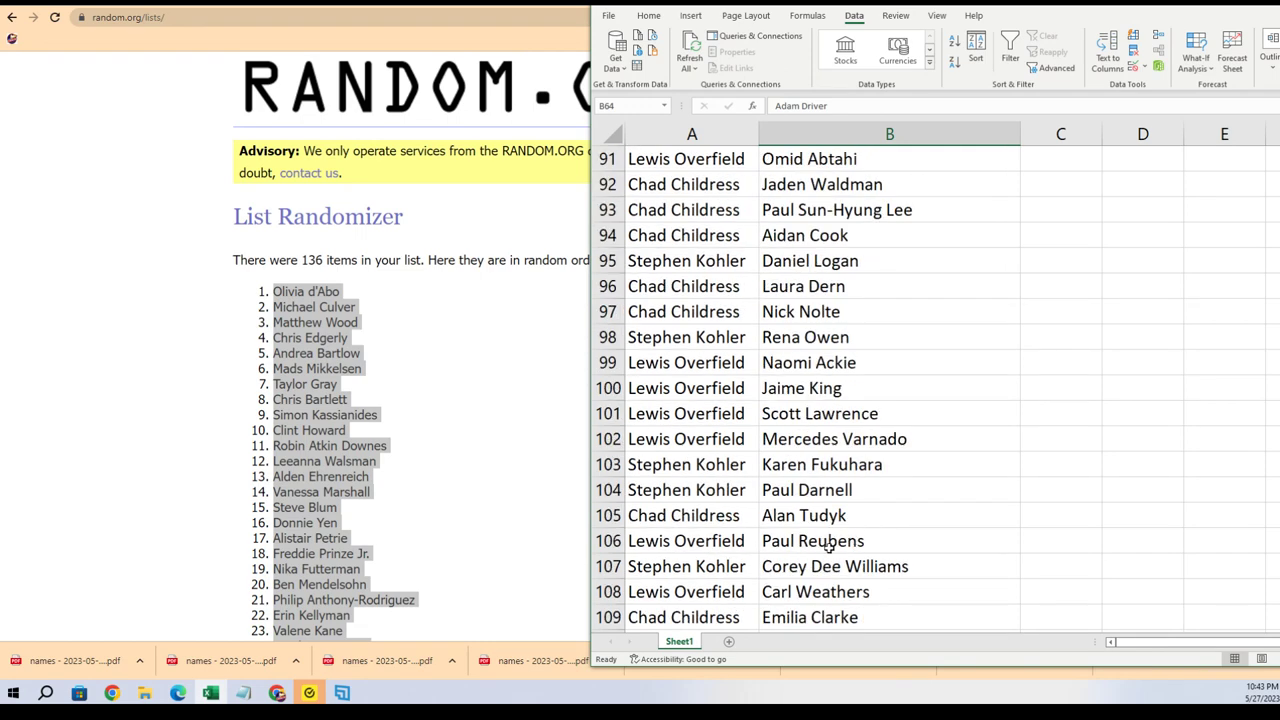
scroll(812, 540, up, 4)
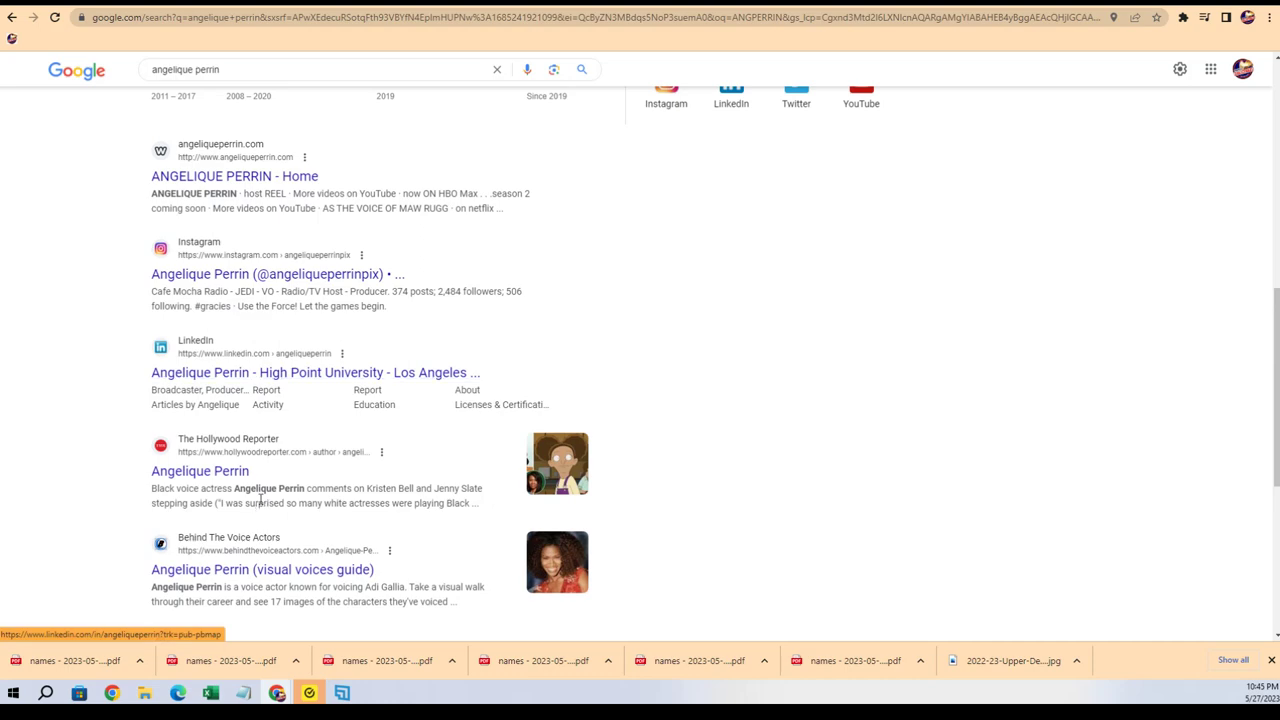
scroll(262, 500, down, 3)
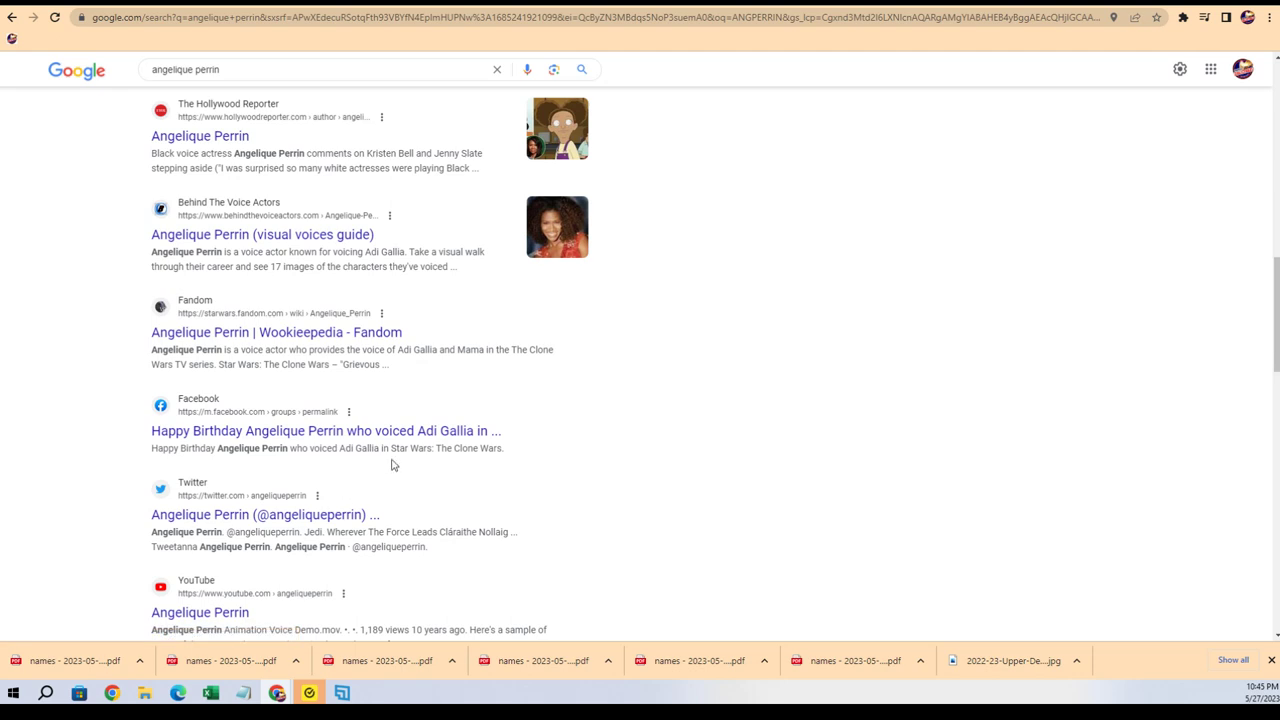
scroll(351, 480, down, 2)
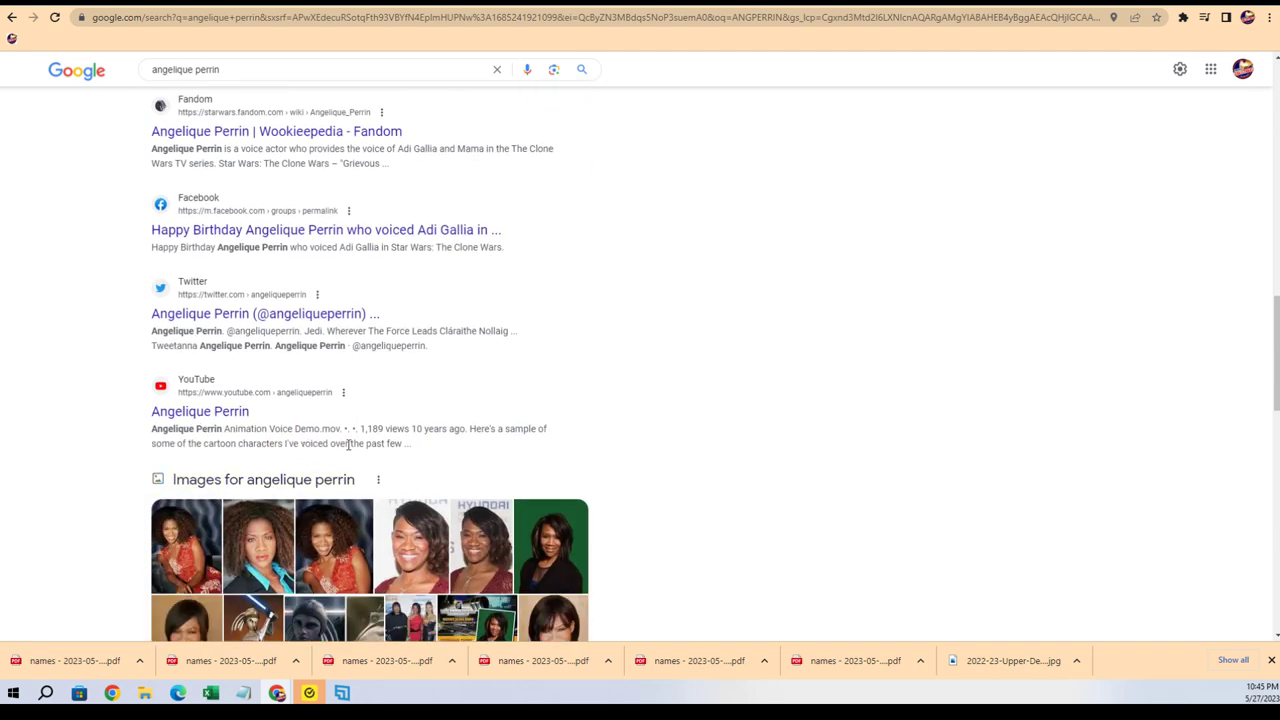
scroll(348, 444, down, 3)
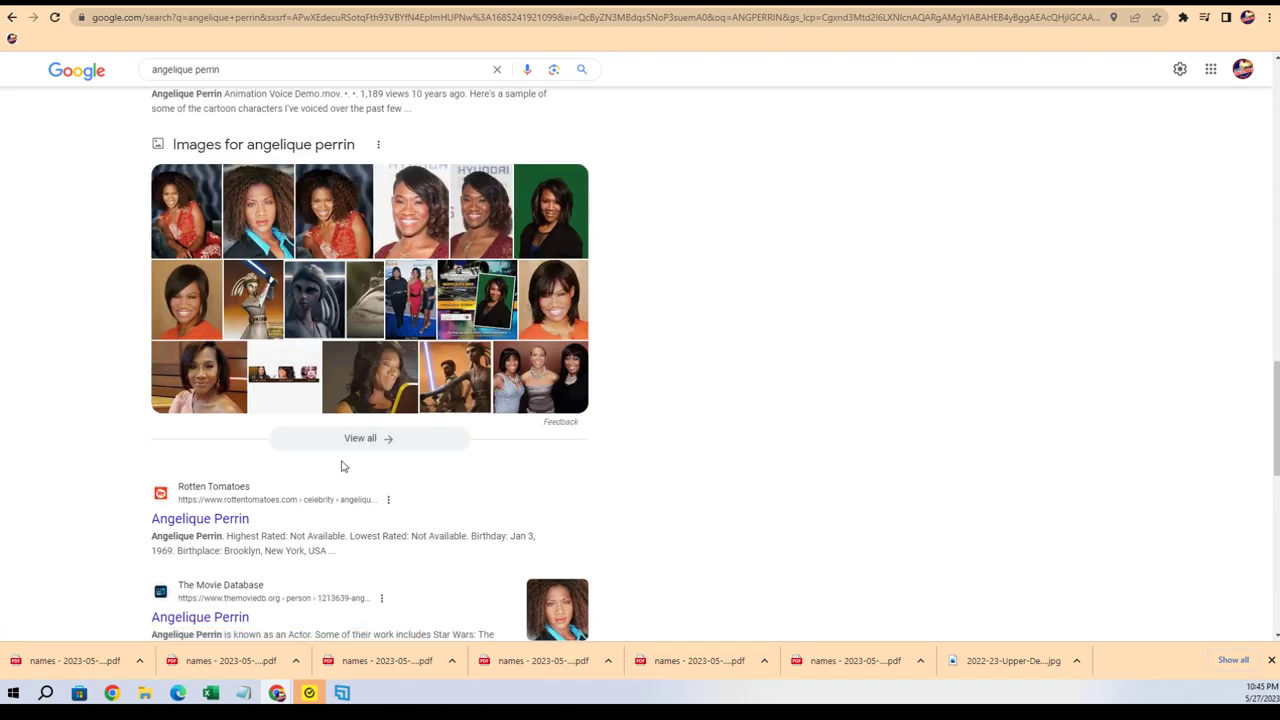
scroll(342, 466, down, 2)
scroll(340, 470, up, 12)
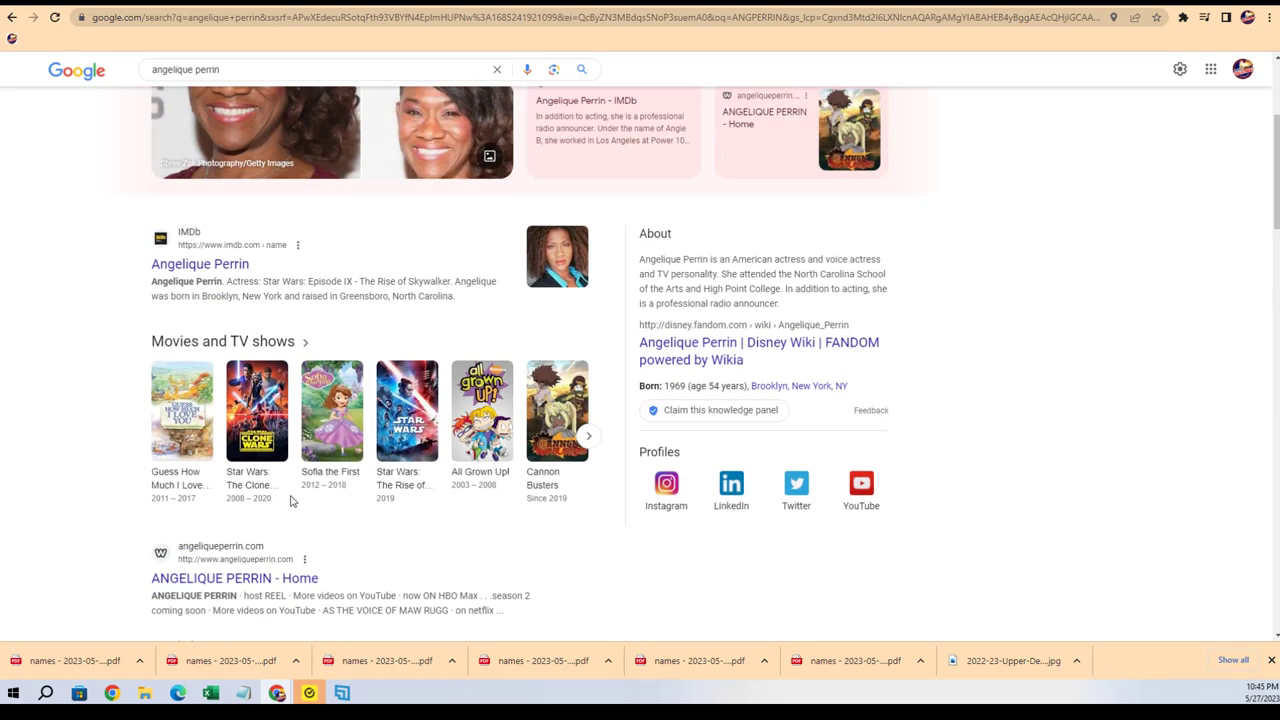
scroll(290, 500, up, 2)
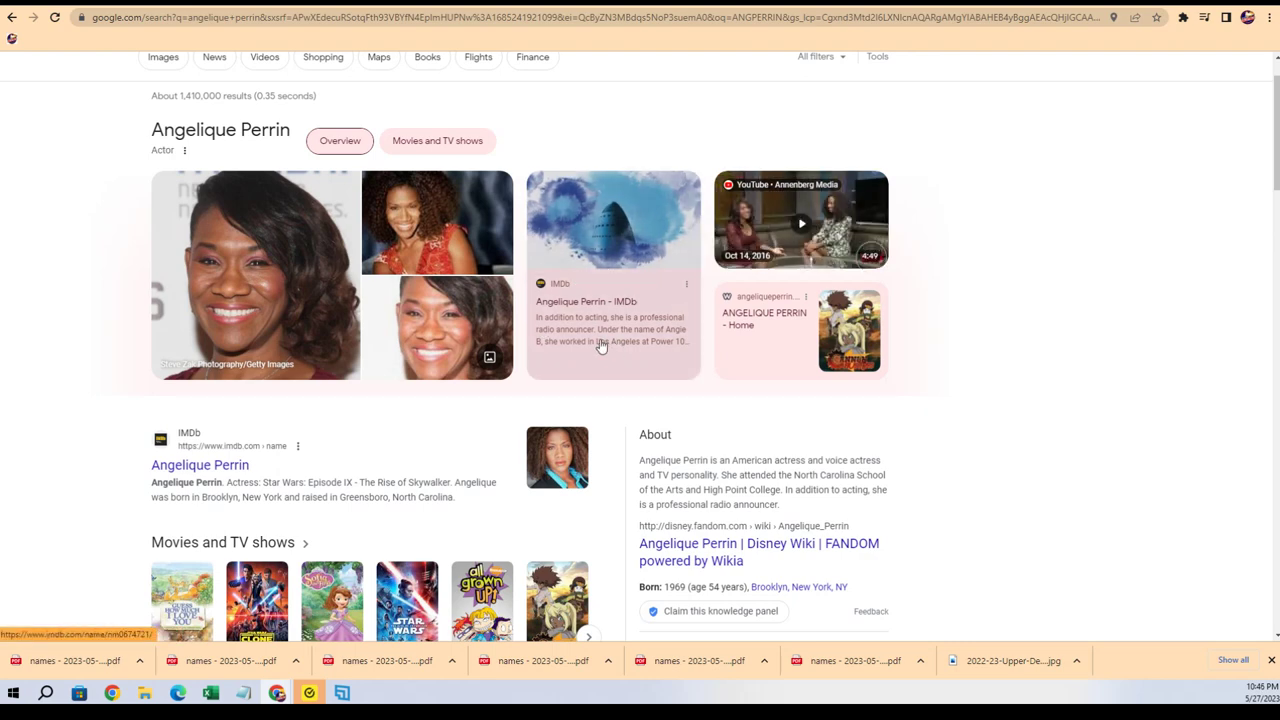
scroll(600, 345, up, 1)
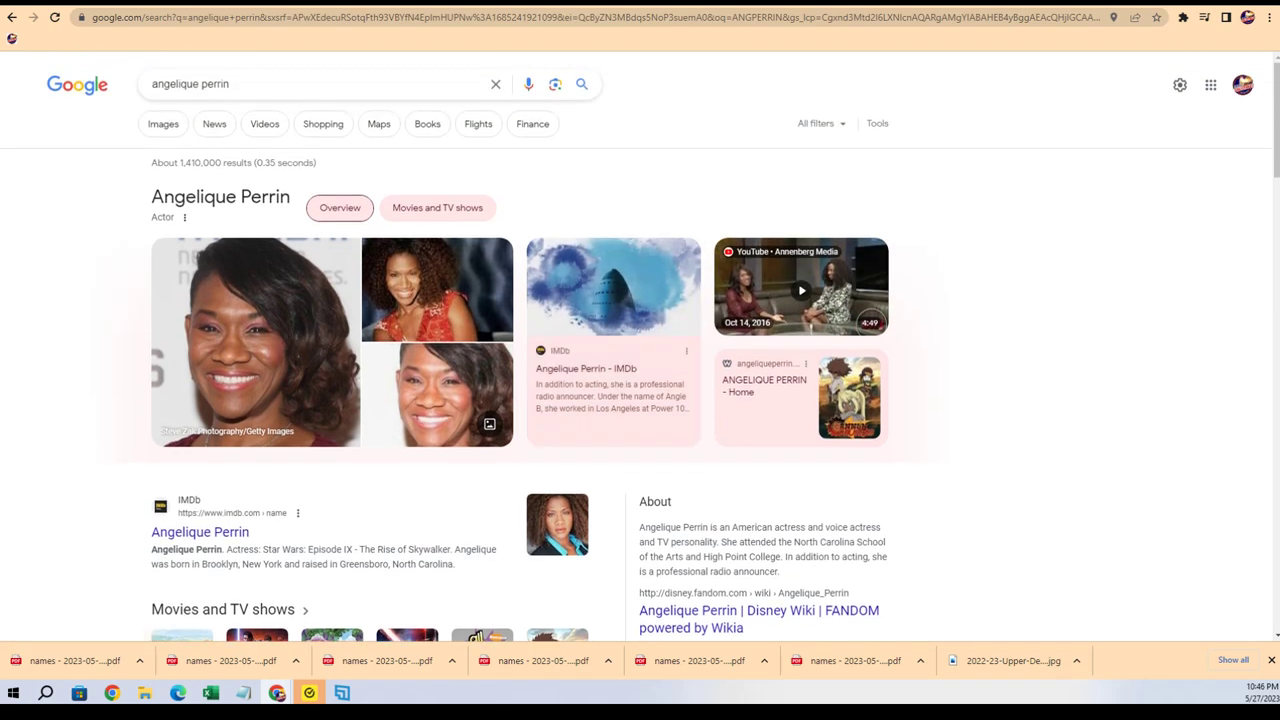